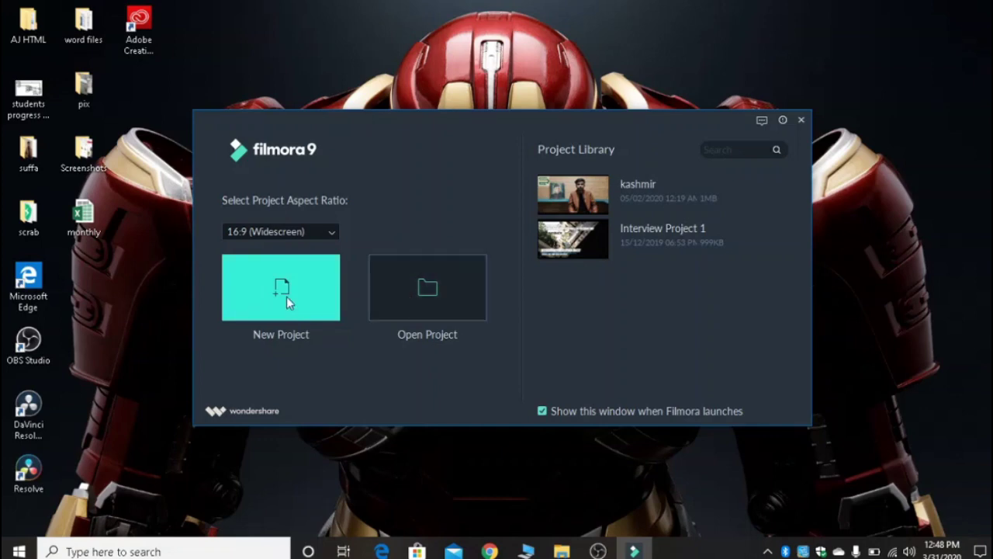
Create a new project with the 16:9 (Widescreen) aspect ratio.
left_click(310, 232)
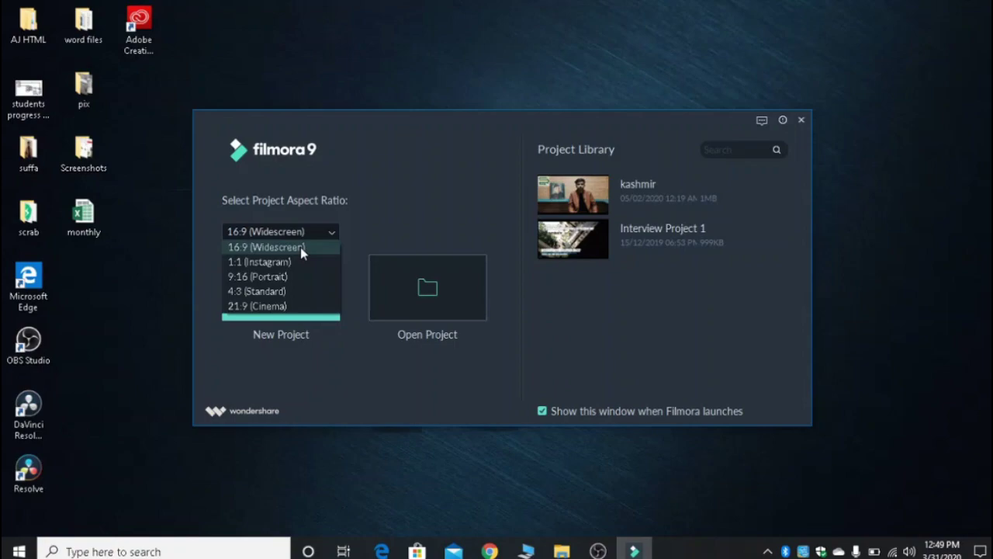
left_click(300, 247)
left_click(301, 280)
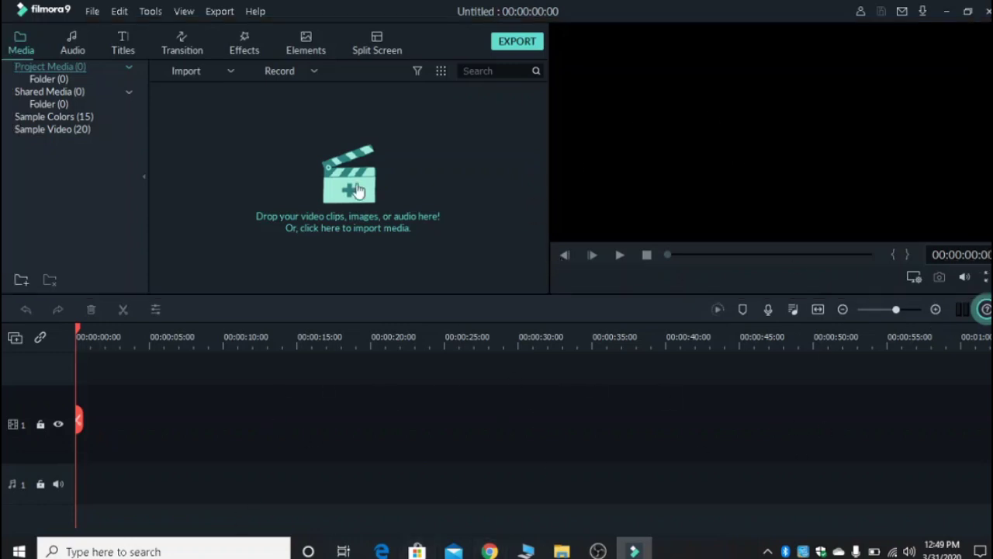
Import the video 20200128_132225 from the apps folder inside youtube channel on Local Disk (D:).
left_click(198, 81)
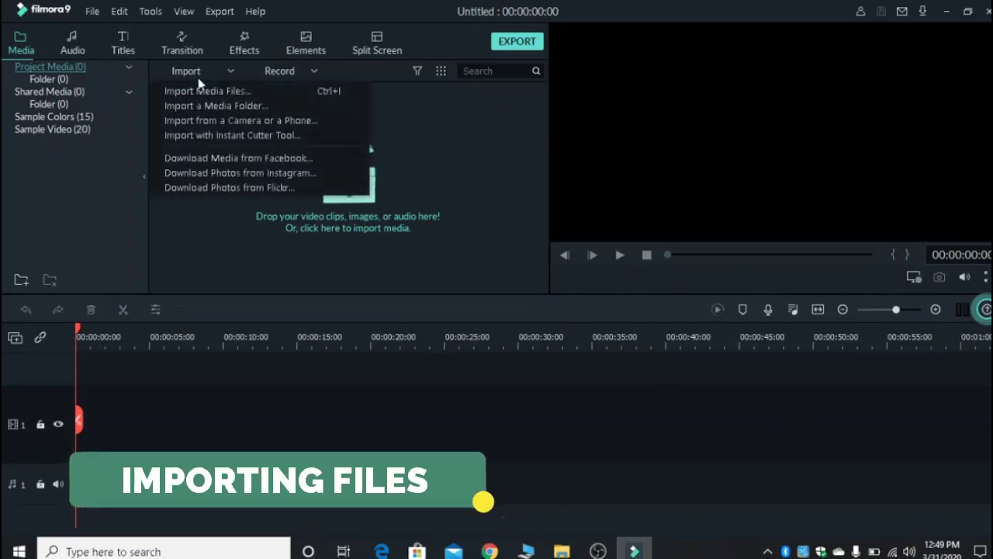
left_click(200, 93)
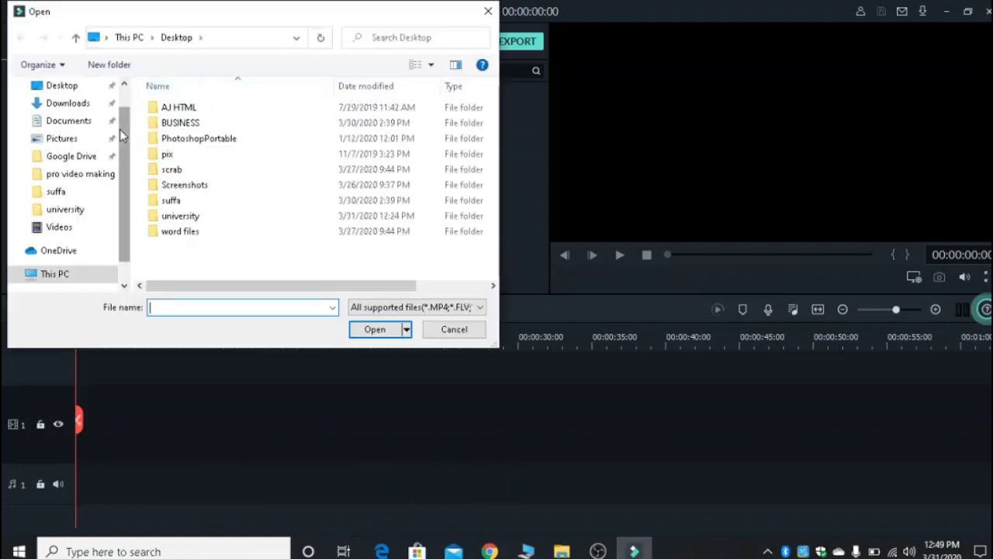
left_click(81, 89)
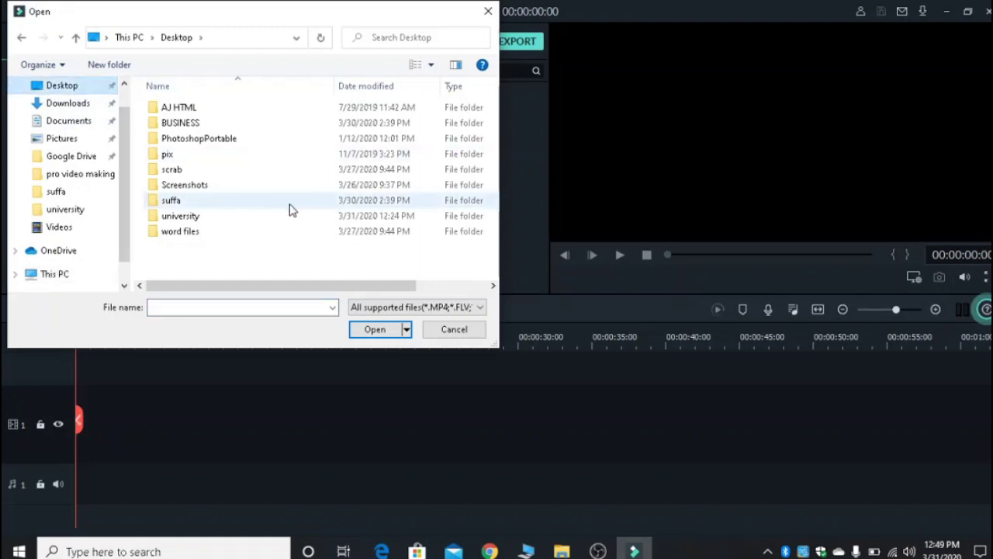
left_click(56, 274)
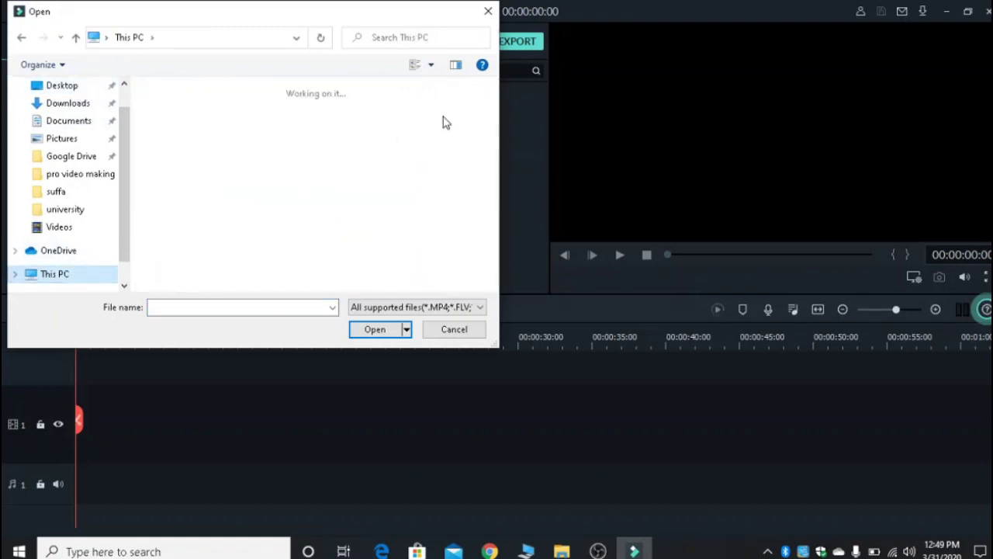
left_click_drag(492, 116, 491, 230)
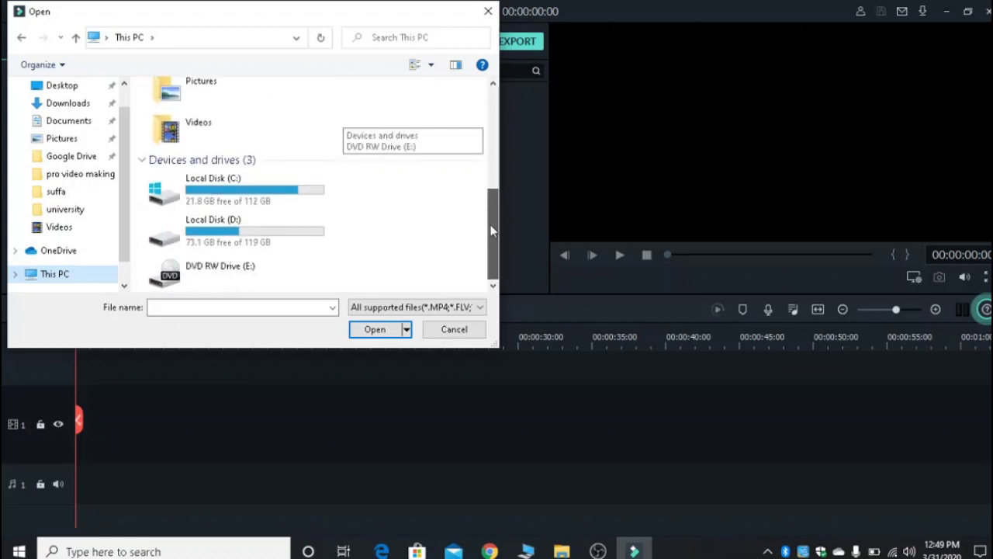
double_click(245, 231)
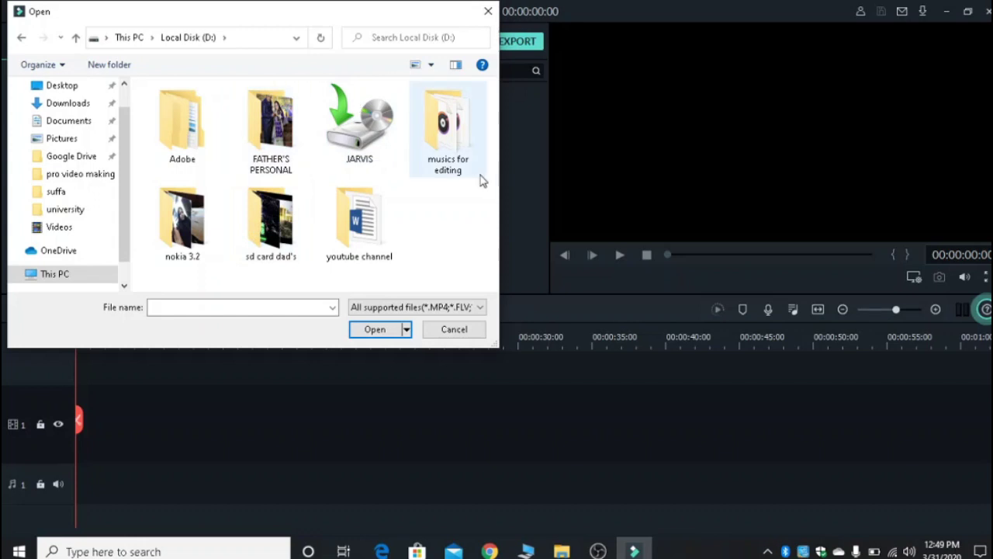
double_click(359, 221)
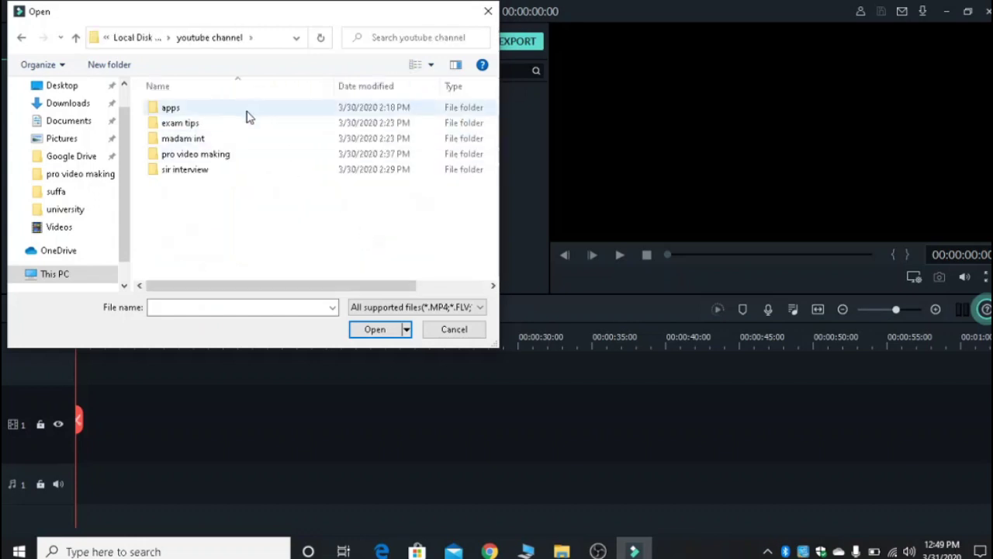
double_click(246, 114)
left_click(191, 142)
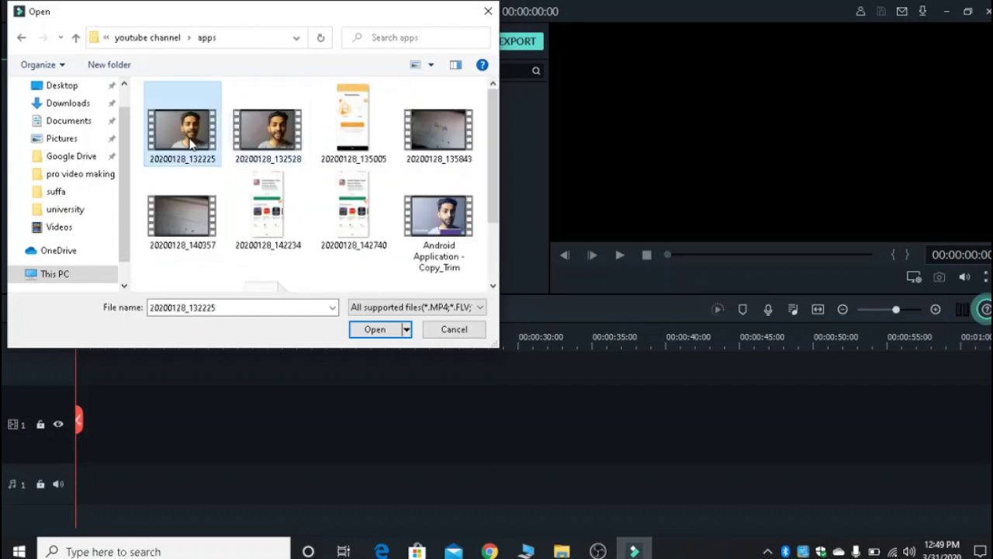
double_click(190, 143)
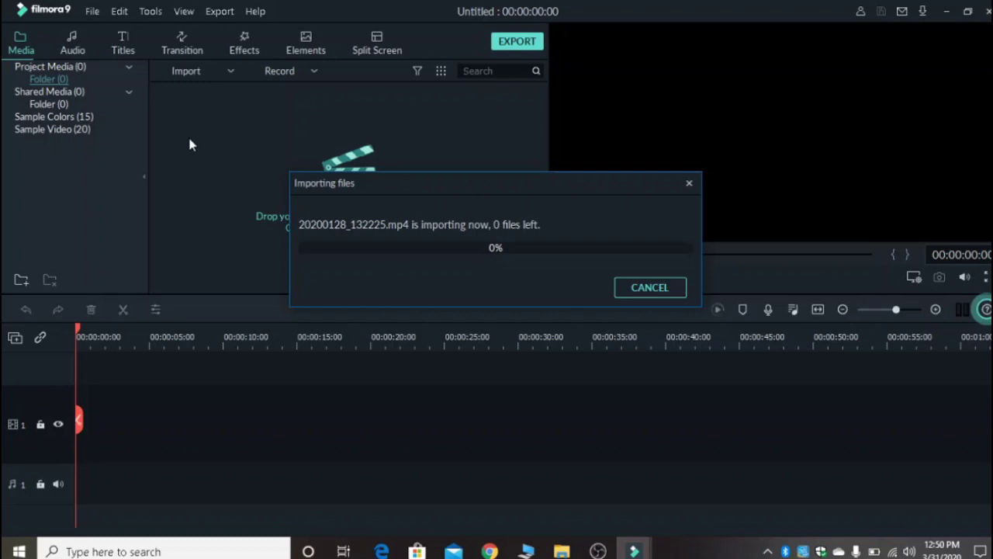
Add the imported clip to the timeline and match the project settings to the media at 1280 x 720 30fps.
mouse_move(221, 134)
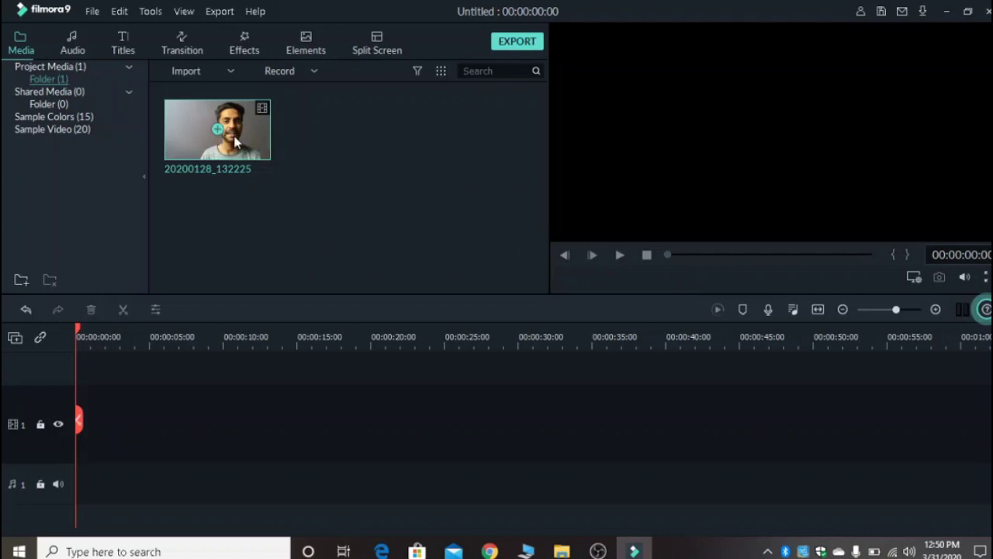
double_click(217, 135)
left_click(218, 131)
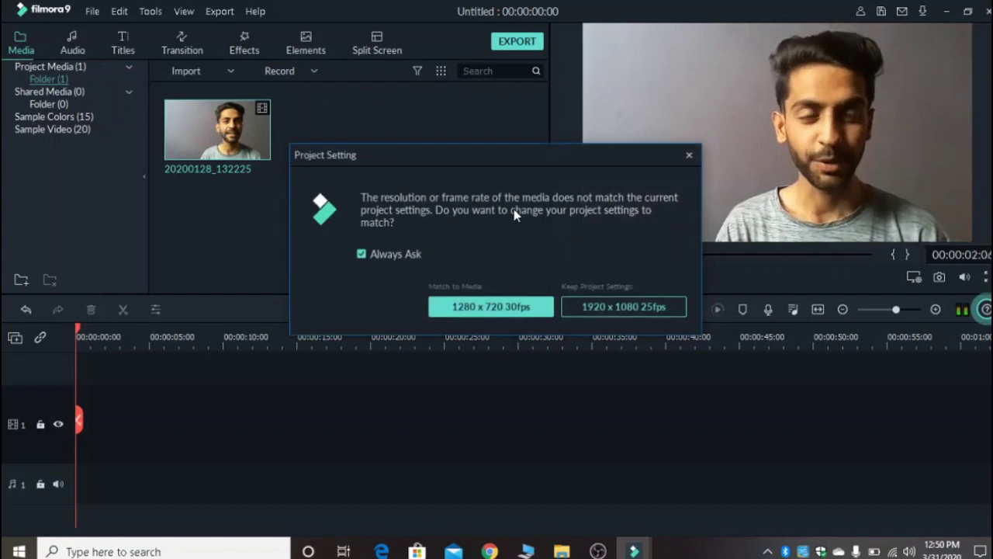
left_click(488, 305)
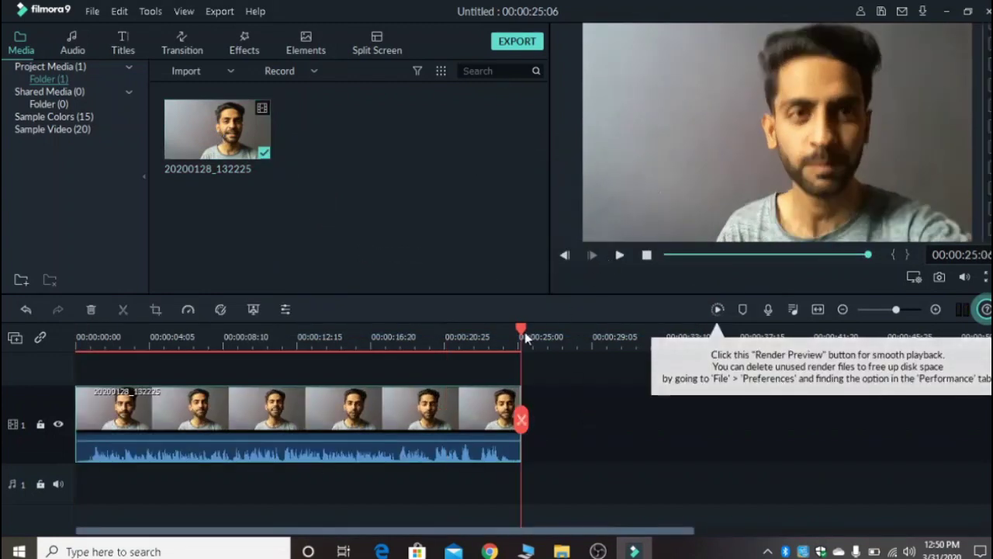
Preview the clip's opening and trim a little off its start and end, to a total length of about 00:00:24:03.
left_click_drag(522, 329, 404, 332)
left_click(79, 369)
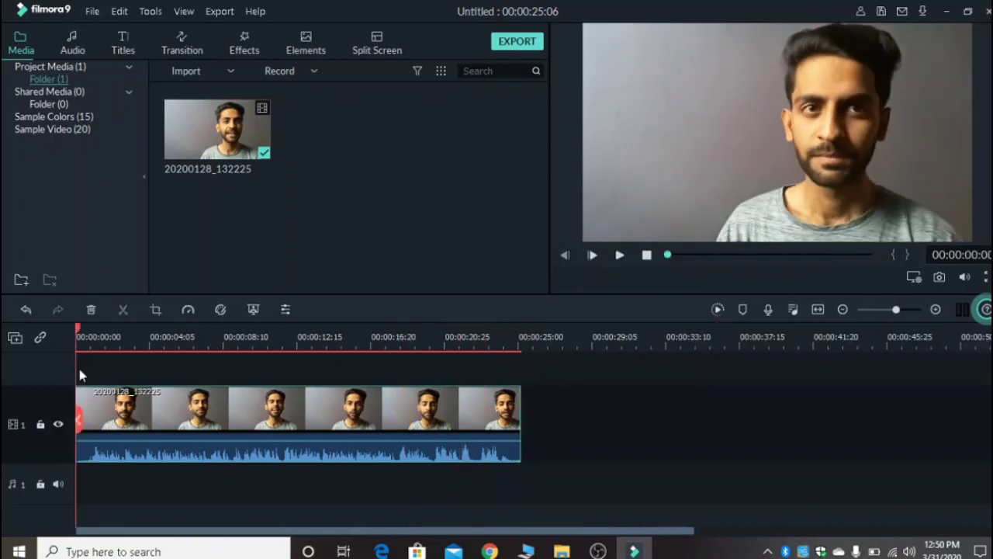
left_click(148, 379)
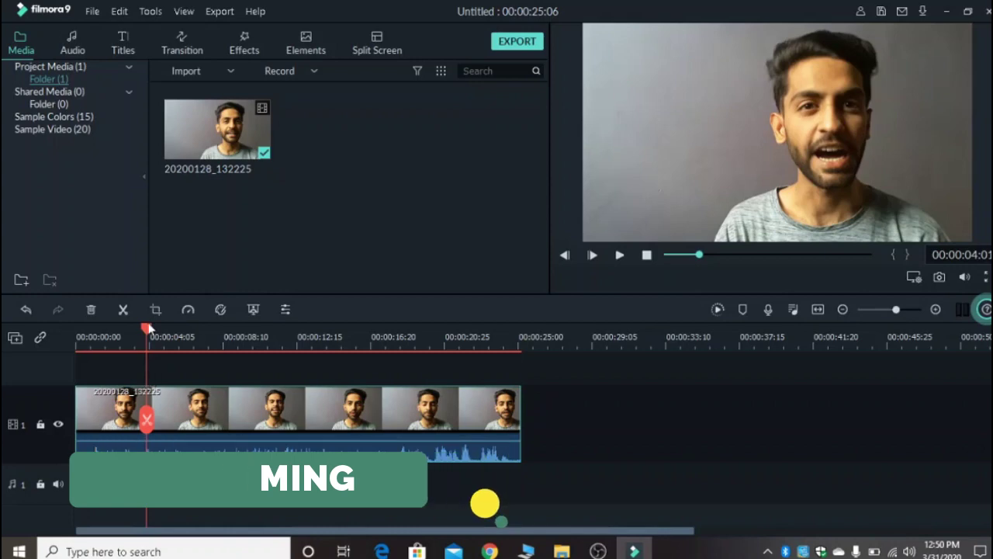
left_click_drag(148, 328, 45, 342)
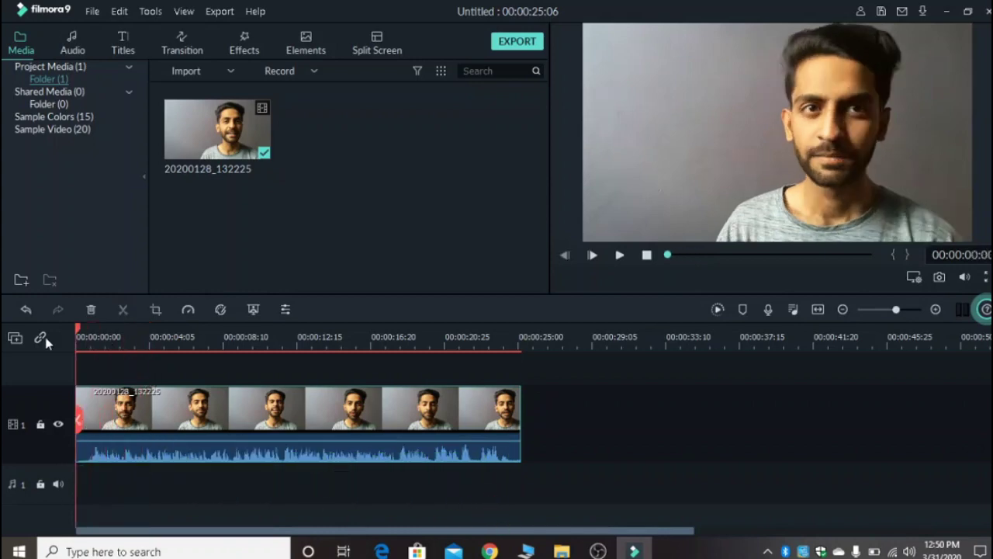
key("space")
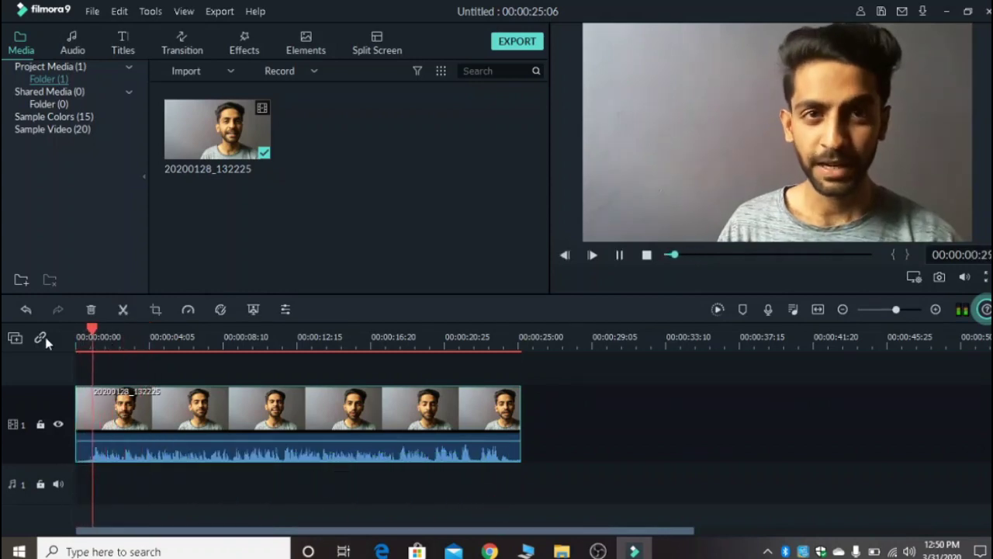
key("space")
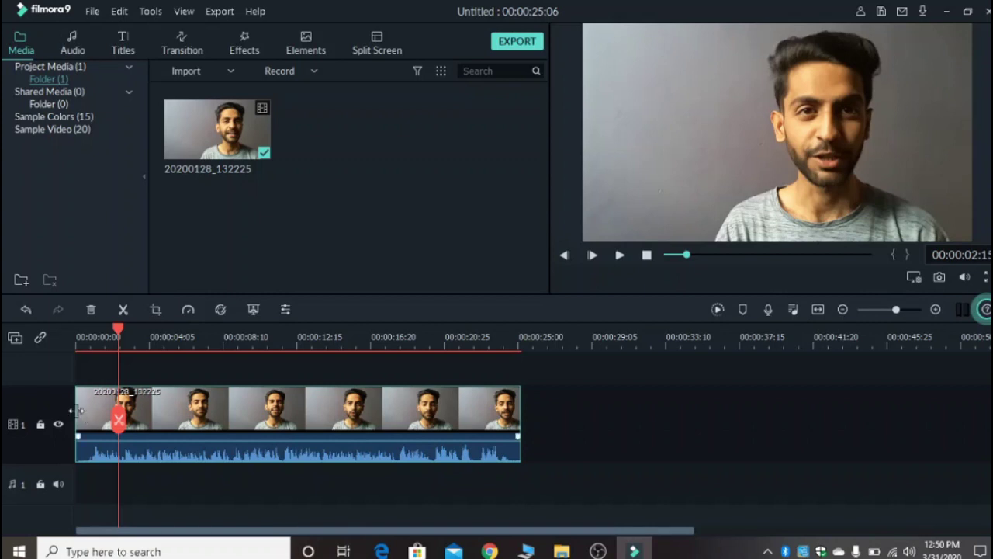
left_click_drag(76, 411, 90, 417)
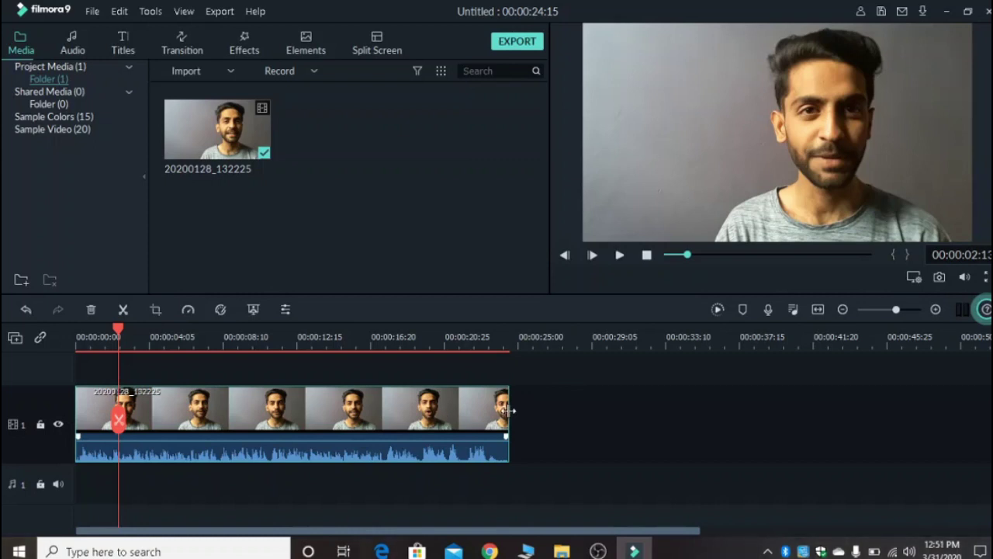
left_click_drag(508, 409, 502, 417)
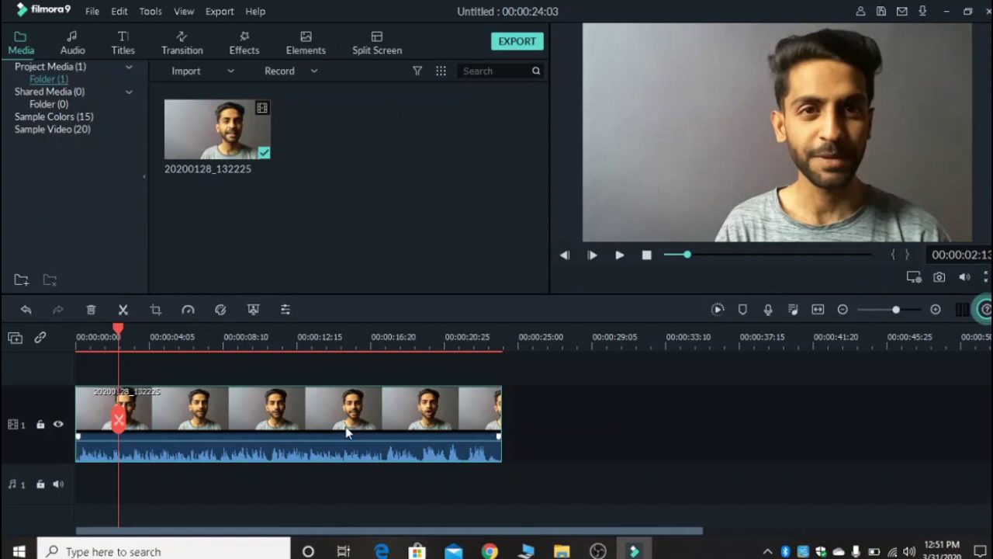
Split the clip on the video track at about 00:00:04:07.
left_click_drag(121, 333, 151, 329)
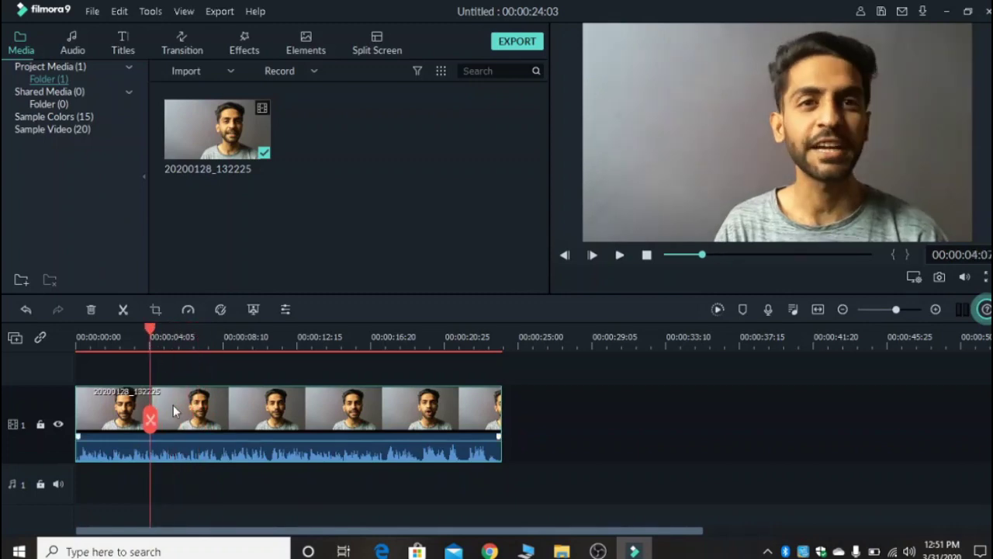
right_click(173, 405)
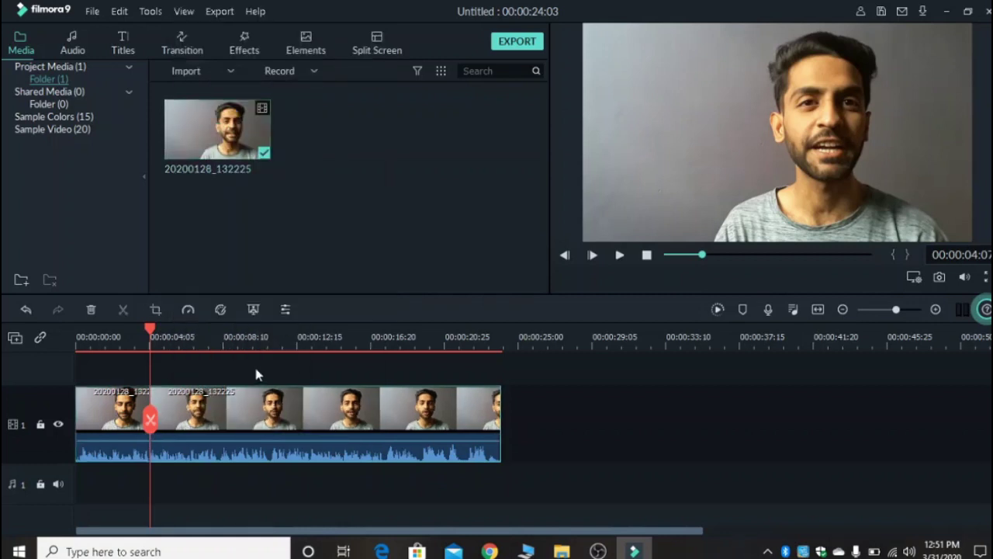
left_click(123, 339)
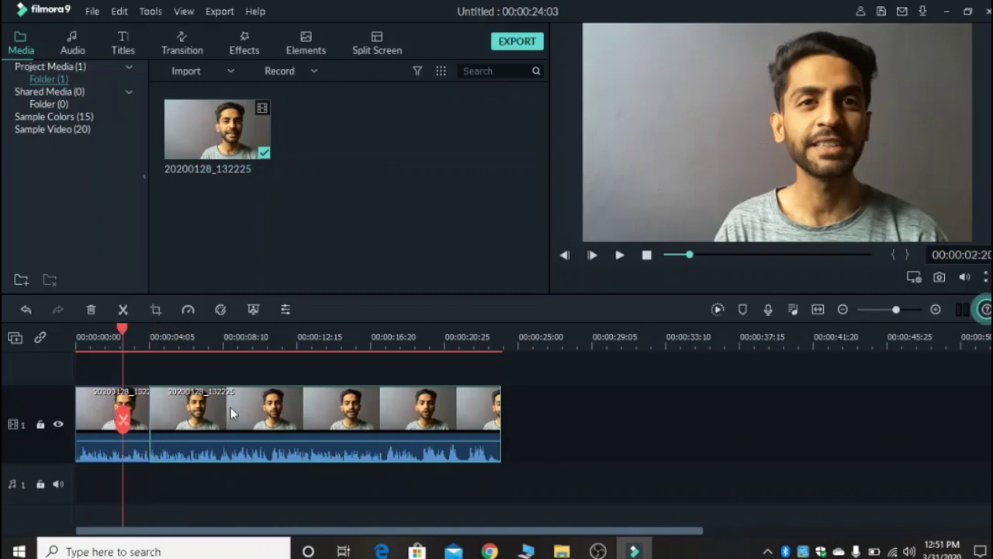
Move the second segment away from the first to open a gap, and ripple delete that gap.
left_click_drag(232, 414, 290, 422)
left_click(197, 424)
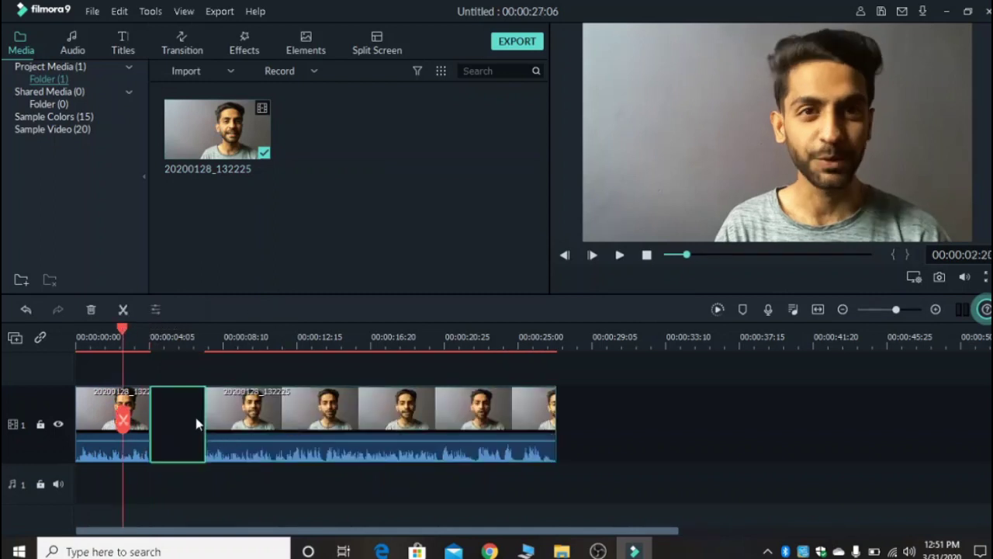
right_click(200, 422)
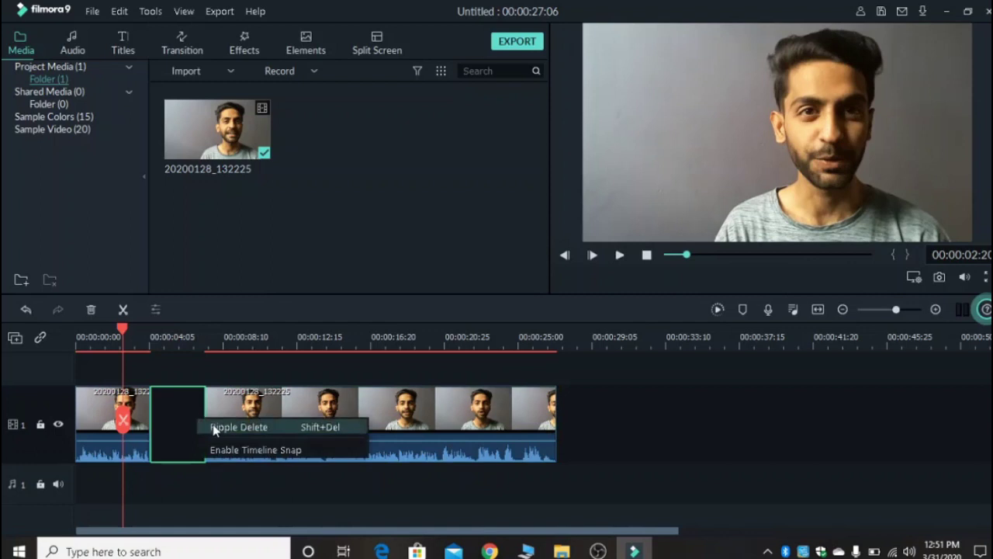
left_click(213, 424)
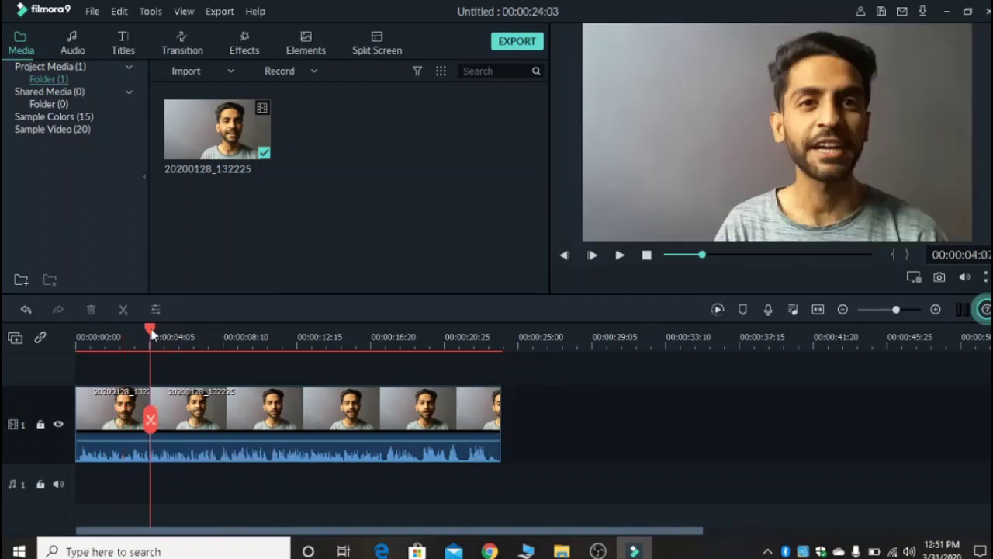
Trim the end of the first segment slightly, to a total timeline length of about 00:00:23:19.
left_click(191, 334)
left_click(174, 400)
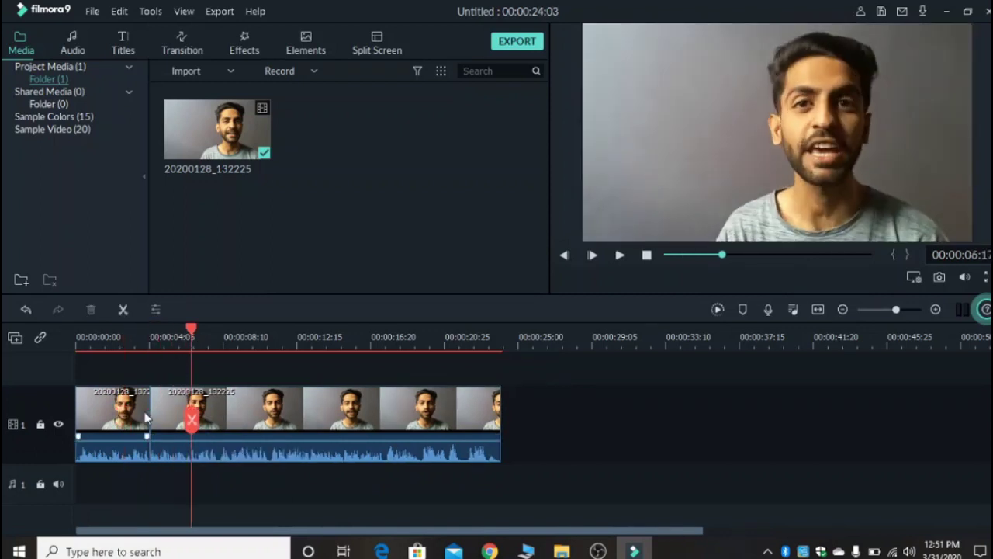
left_click(143, 411)
left_click(143, 411)
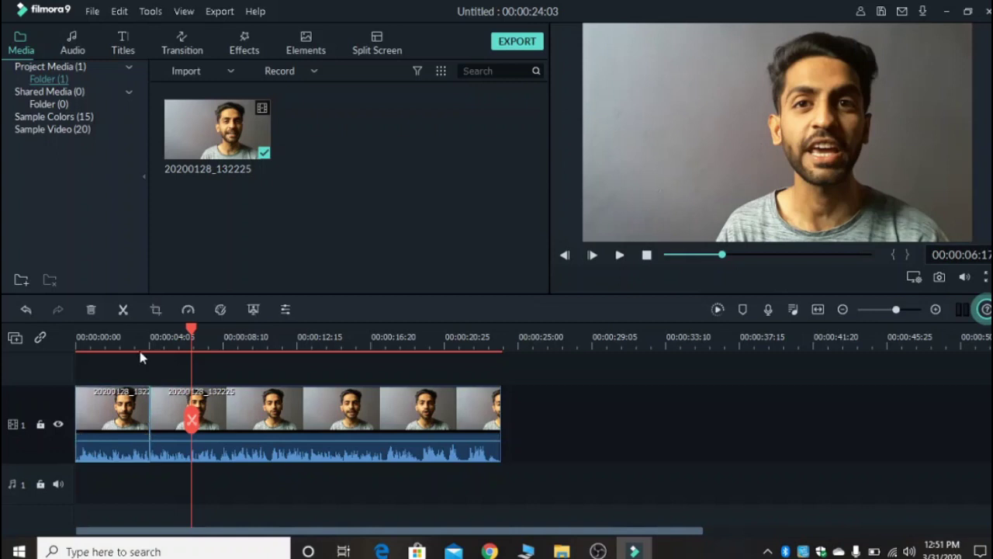
left_click(154, 411)
left_click(149, 404)
left_click_drag(152, 402, 143, 409)
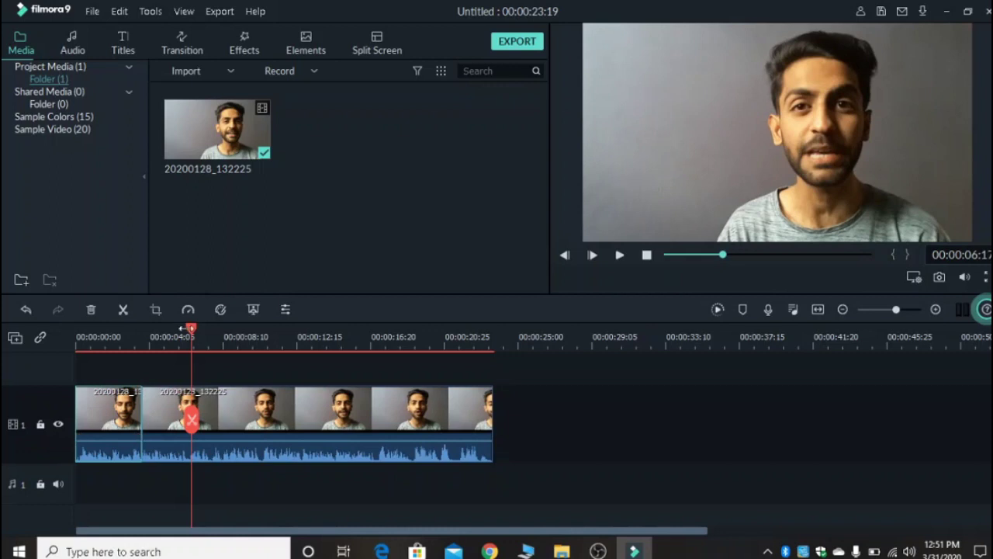
Play back the cut between the first and second segments twice to check the transition.
left_click_drag(185, 332, 122, 337)
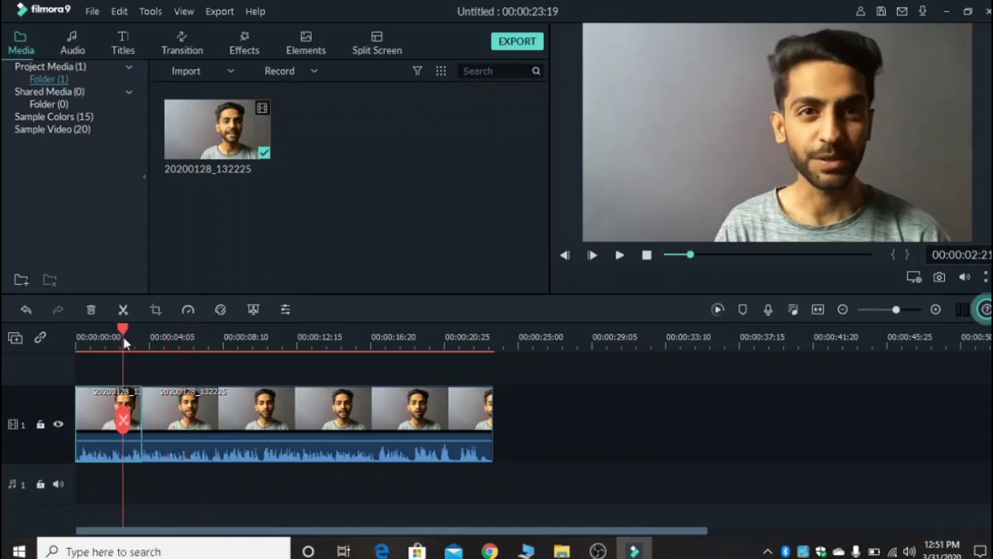
key("space")
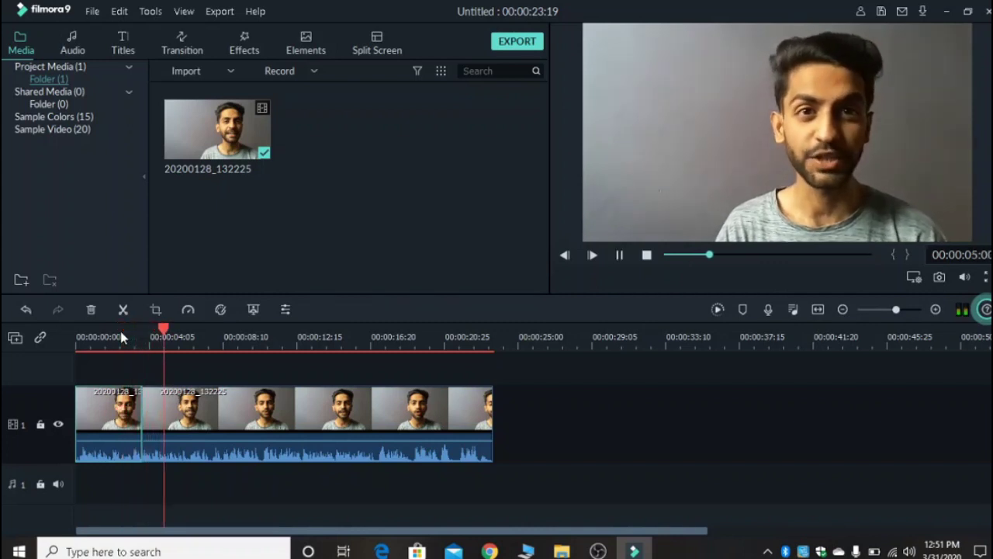
key("space")
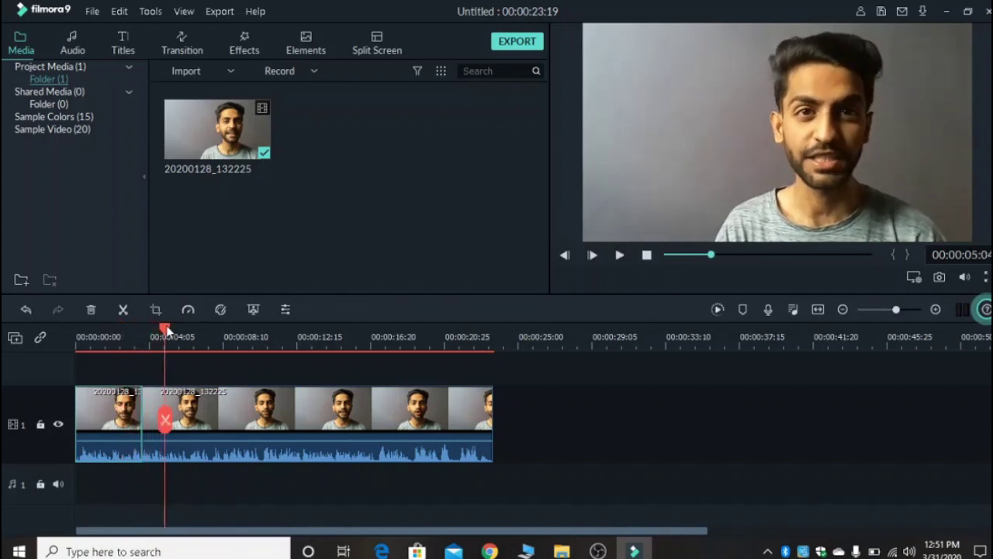
left_click_drag(167, 330, 142, 331)
key("space")
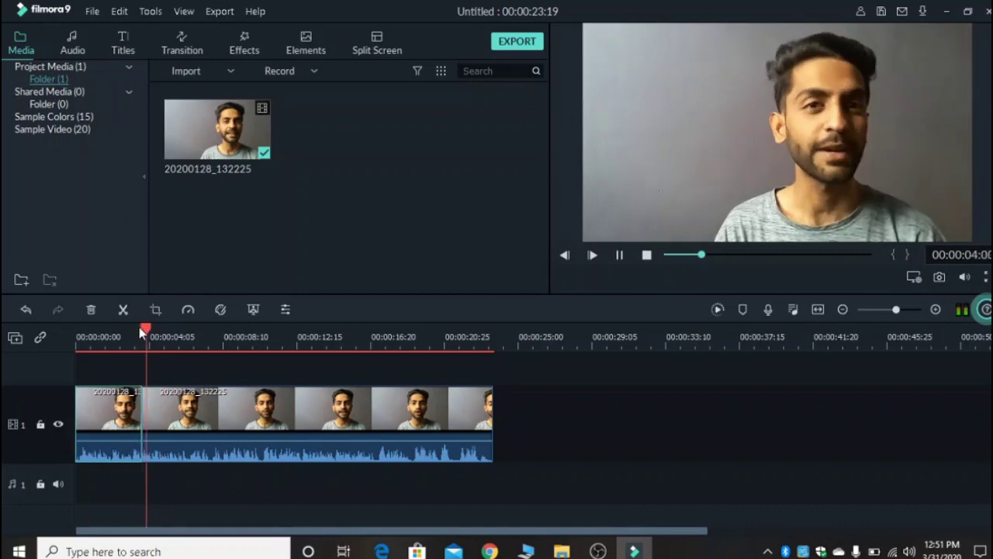
key("space")
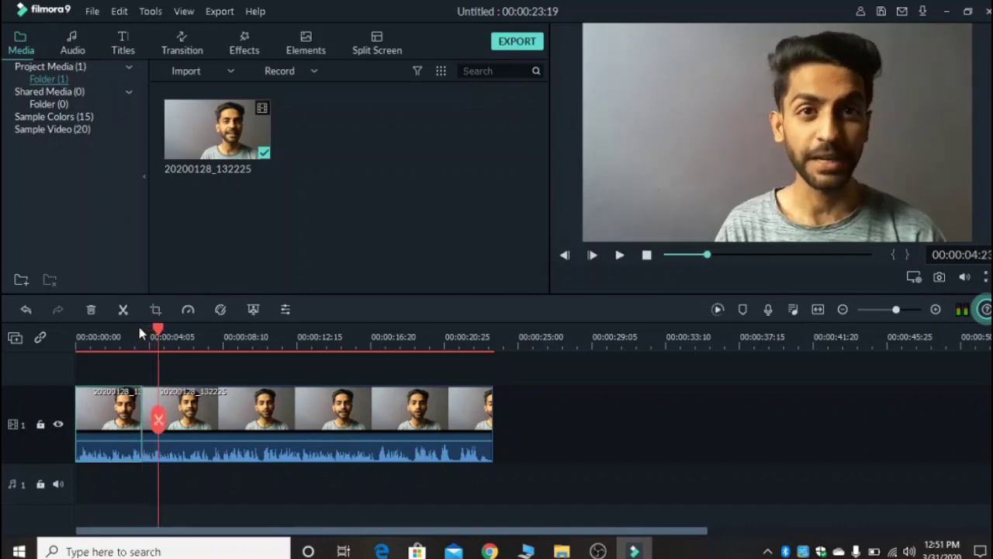
Trim the end of the first segment further, to a total timeline length of 00:00:23:14, and play back the cut.
left_click(111, 435)
key("Home")
left_click(183, 411)
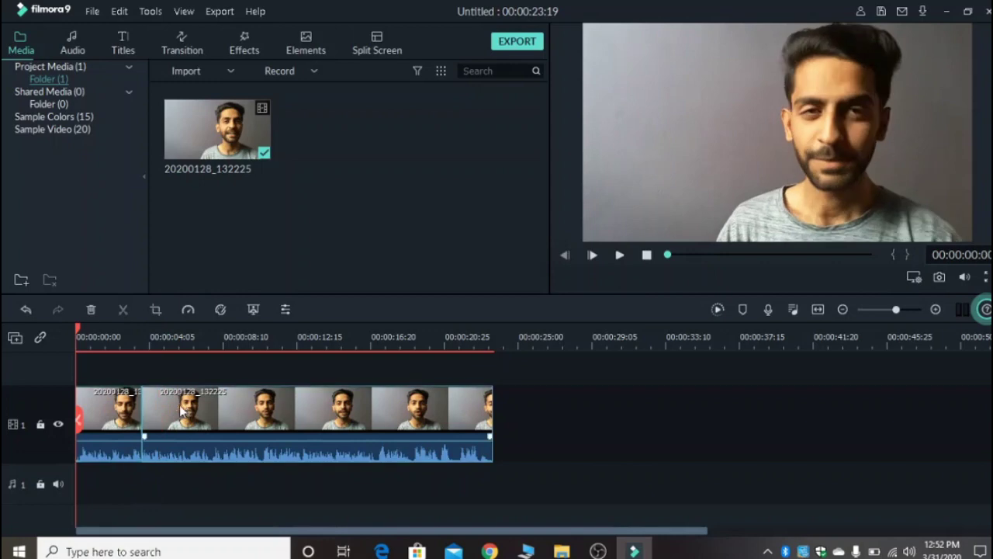
left_click(138, 409)
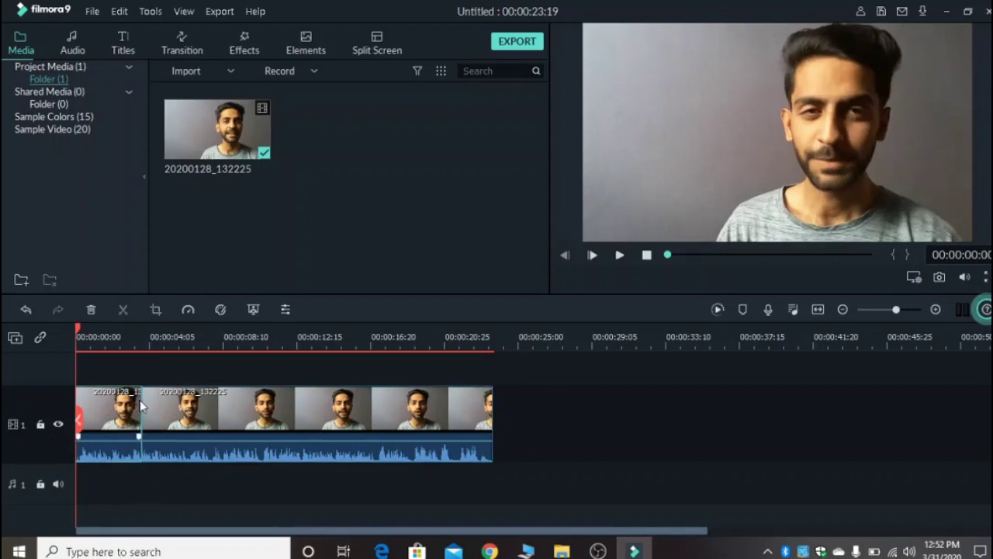
left_click_drag(140, 404, 139, 403)
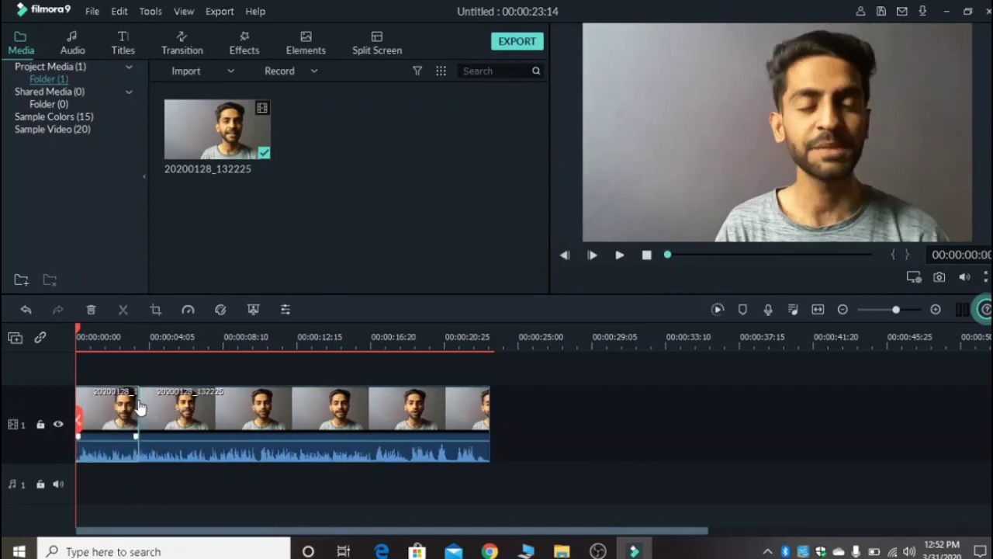
key("space")
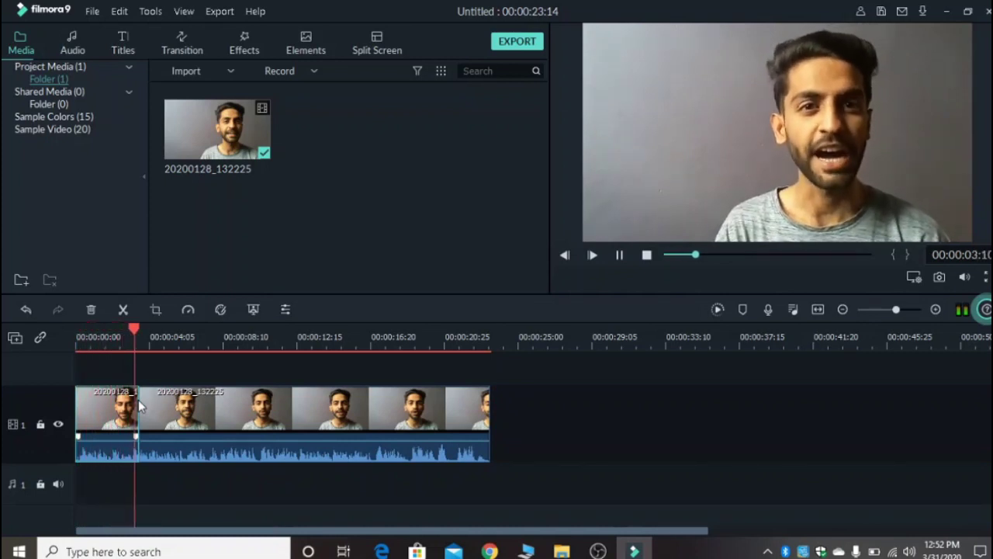
key("space")
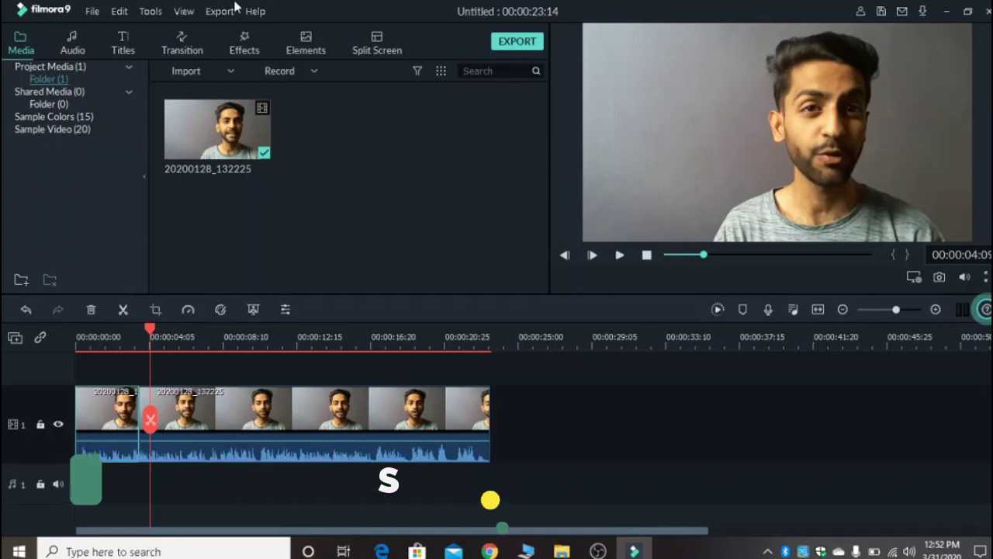
Add the Bar transition from the transition library and centre it over the cut between the first and second segments.
left_click(179, 52)
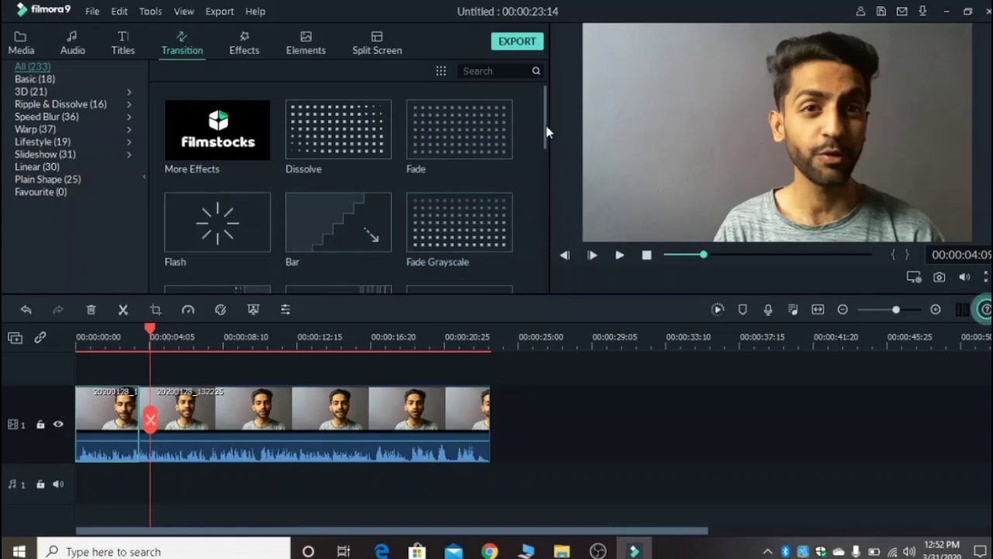
left_click_drag(547, 134, 547, 208)
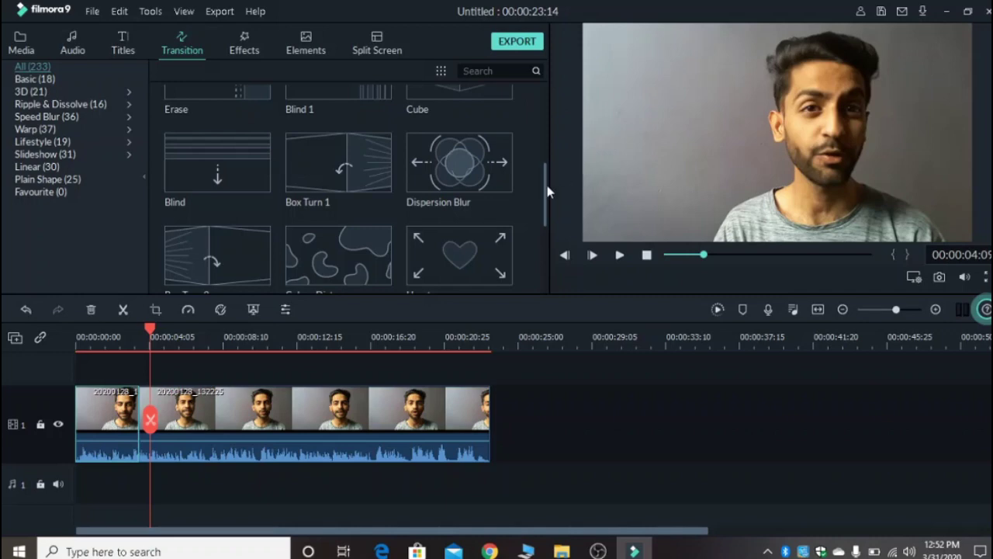
mouse_move(547, 191)
left_mouse_down()
mouse_move(544, 251)
mouse_move(537, 196)
left_mouse_up()
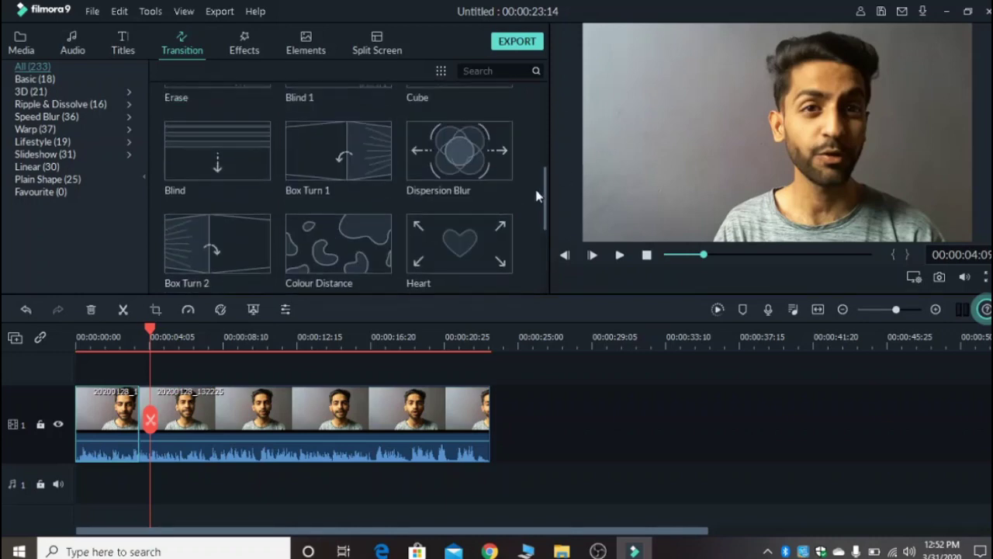
left_click(44, 169)
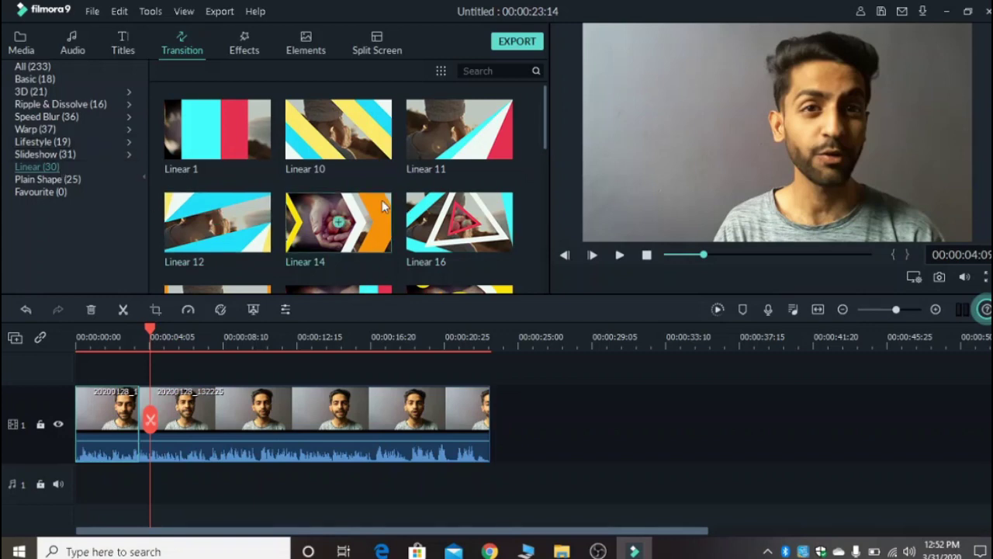
left_click(37, 69)
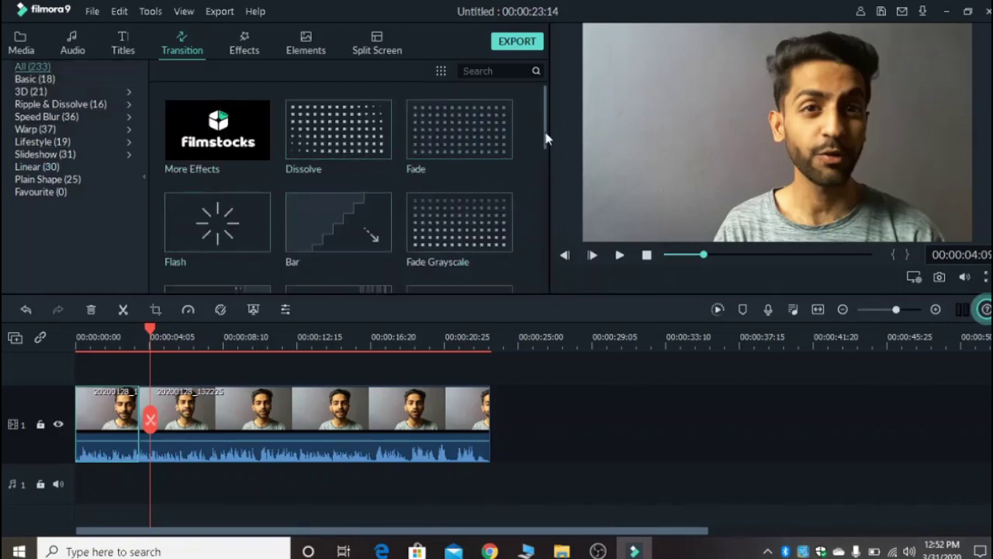
scroll(543, 133, "down", 1)
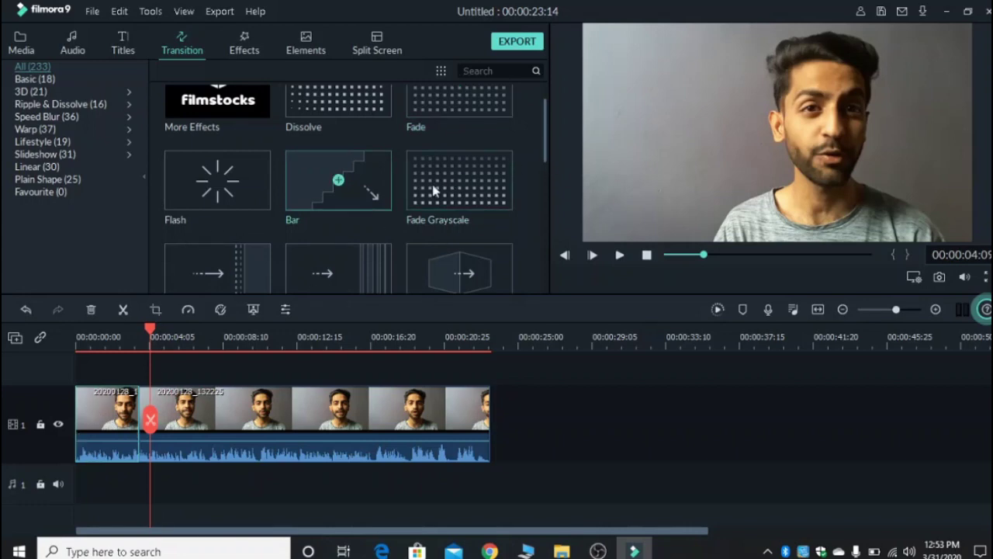
left_click(339, 181)
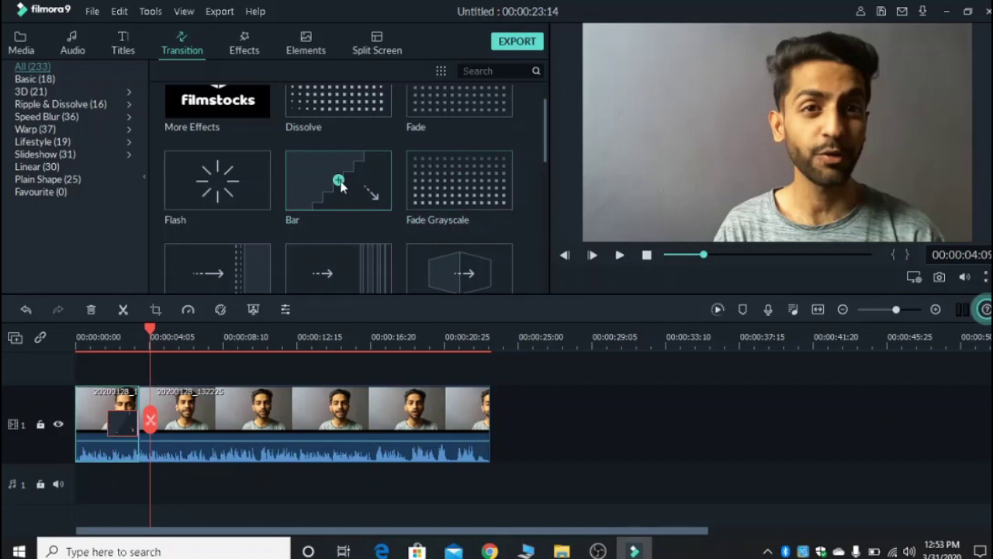
left_click(129, 425)
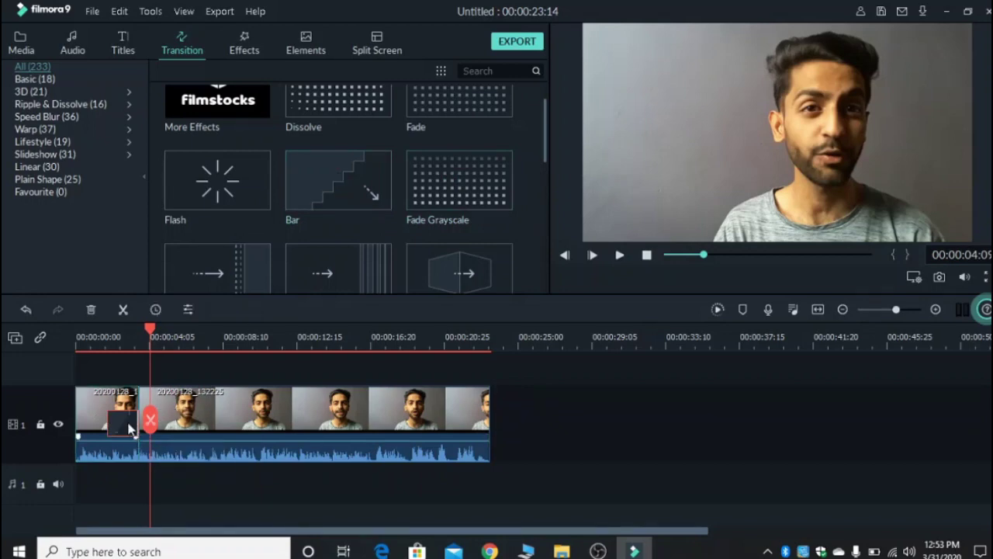
left_click_drag(129, 426, 146, 427)
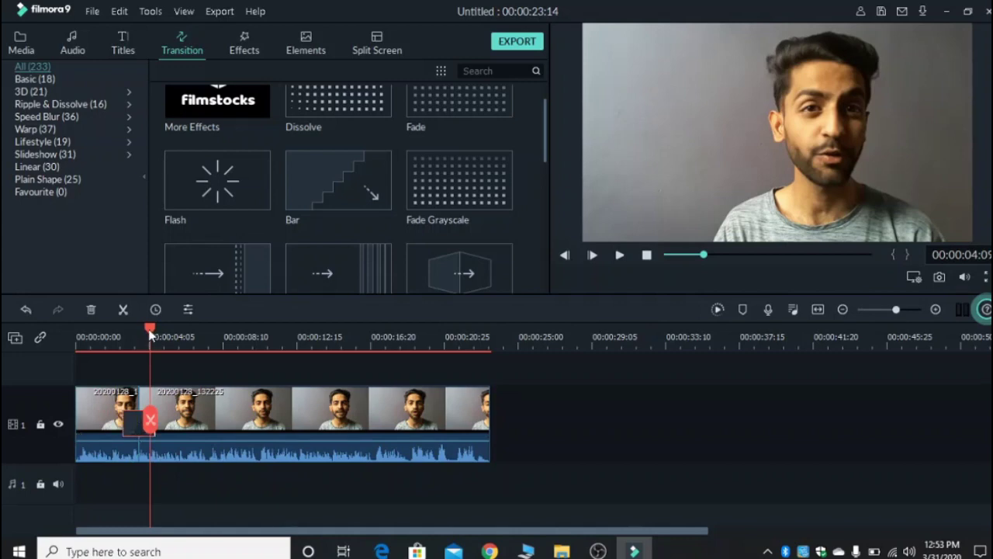
Shorten the Bar transition on the cut and play back the timeline across it.
left_click_drag(150, 334, 185, 332)
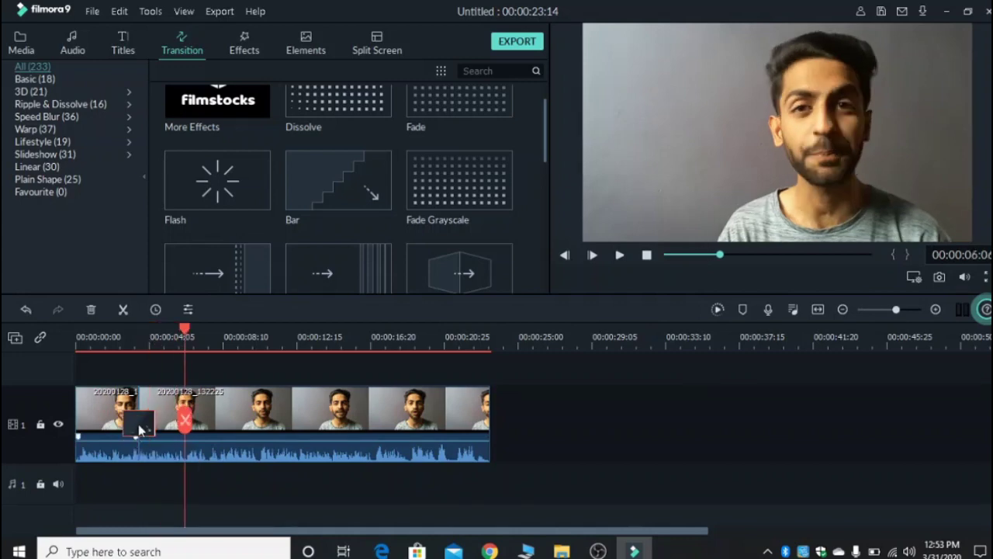
left_click_drag(153, 423, 145, 426)
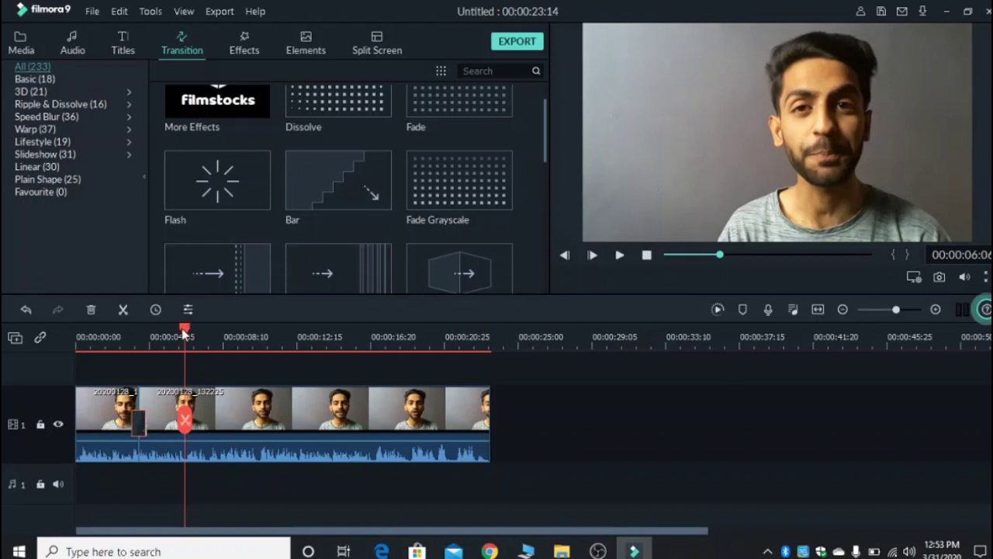
left_click_drag(184, 332, 132, 326)
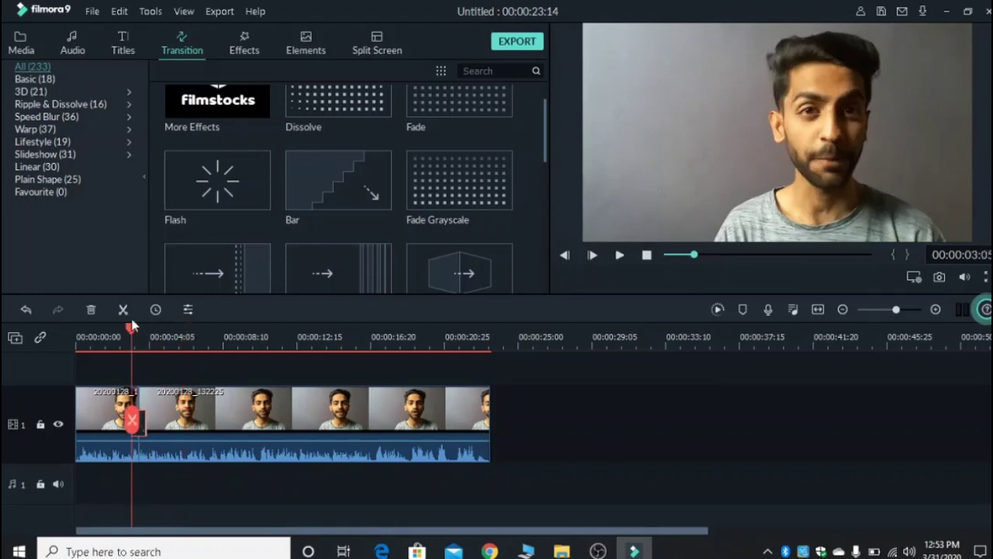
key("space")
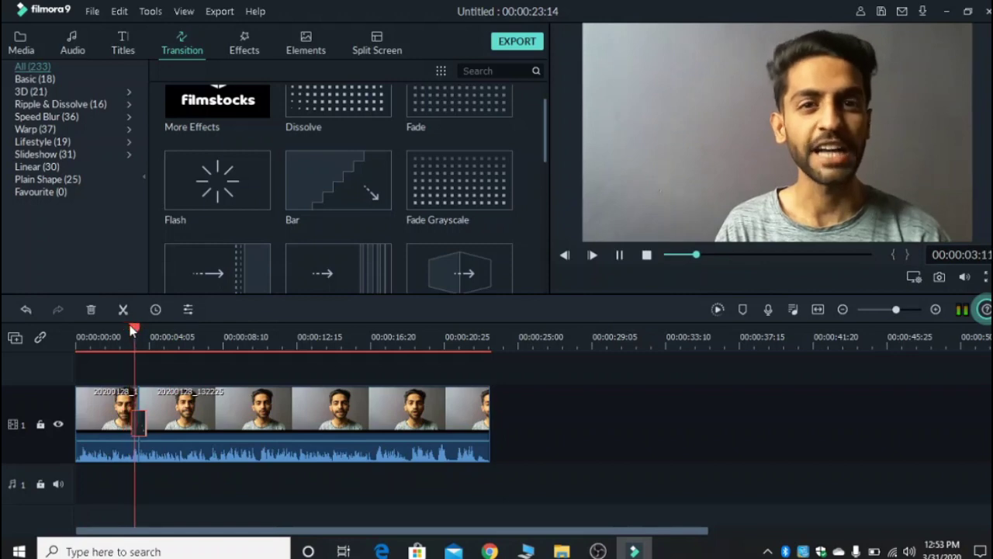
key("space")
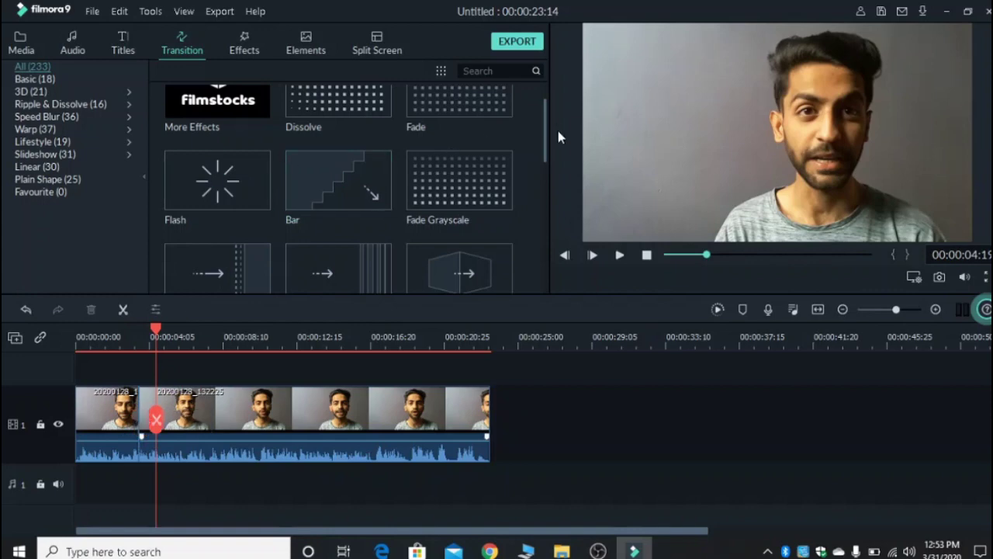
Place the Cube transition over the cut between the first and second segments and shorten its duration.
left_click_drag(547, 132, 547, 151)
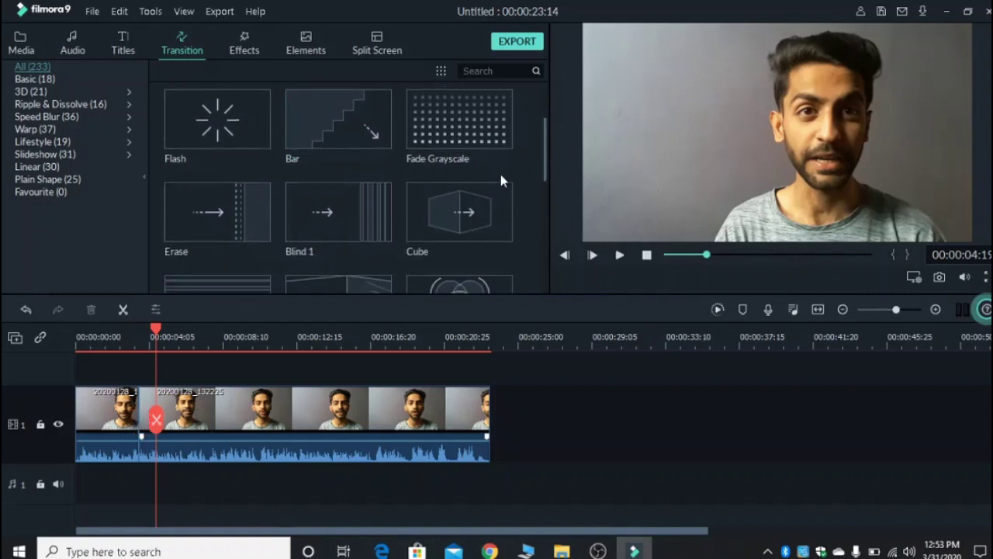
left_click(120, 408)
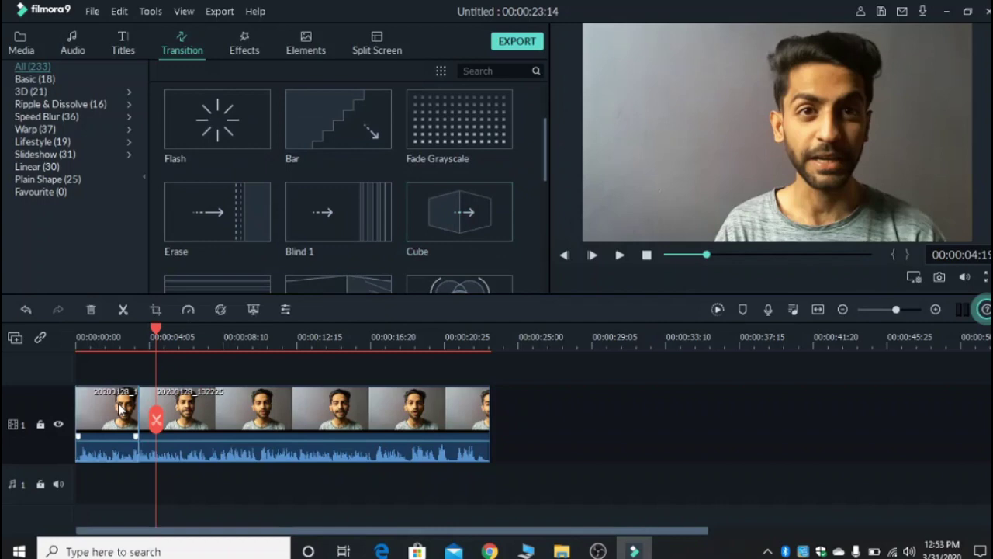
left_click_drag(460, 213, 137, 423)
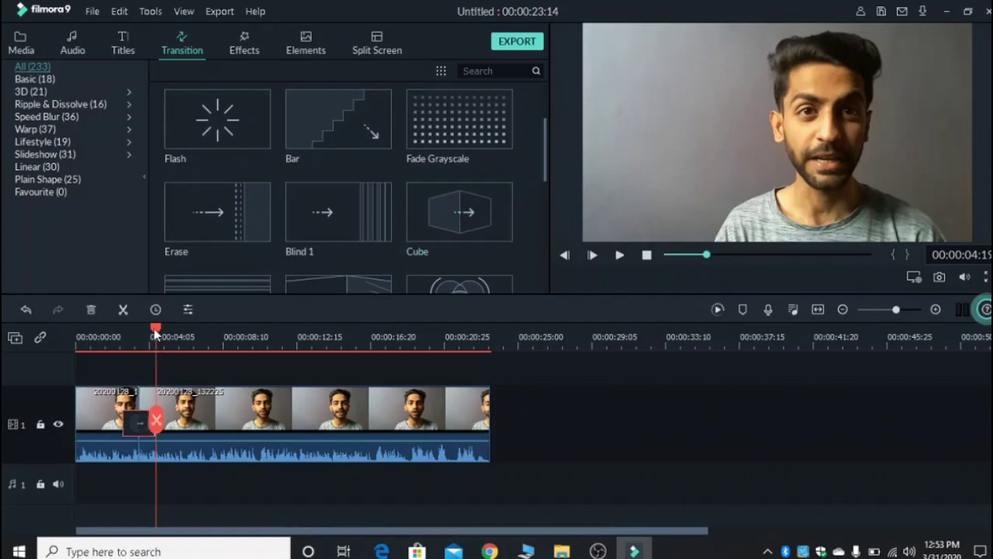
left_click_drag(154, 328, 175, 333)
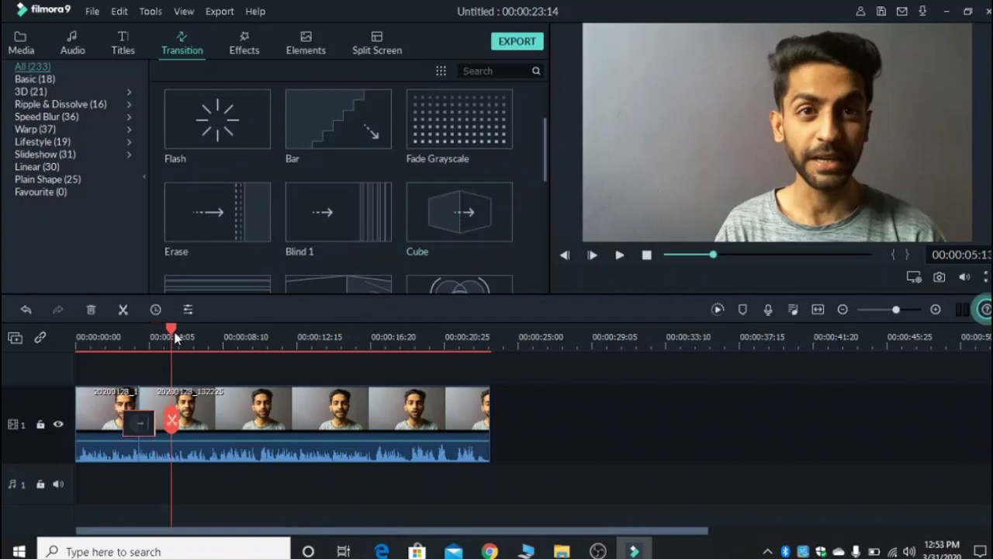
left_click(147, 424)
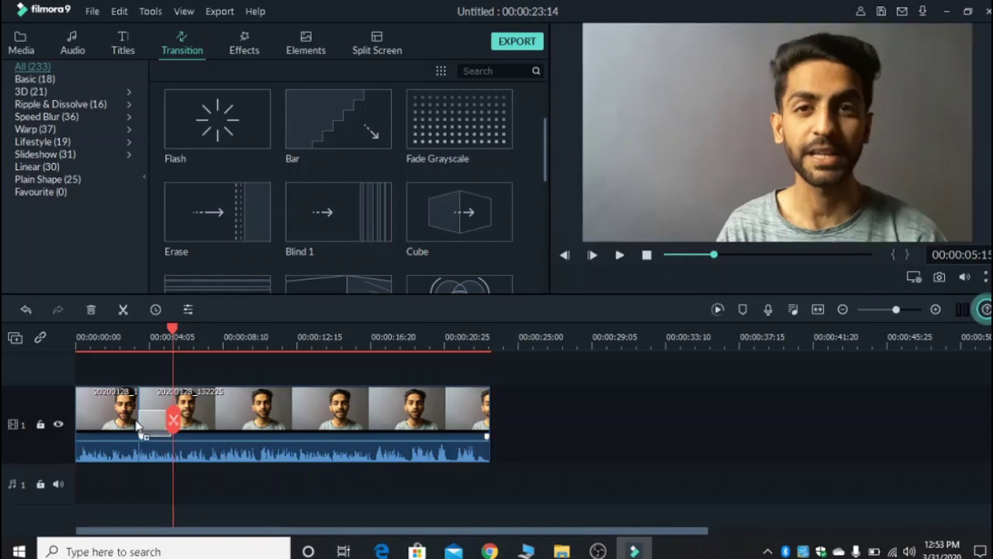
left_click(148, 425)
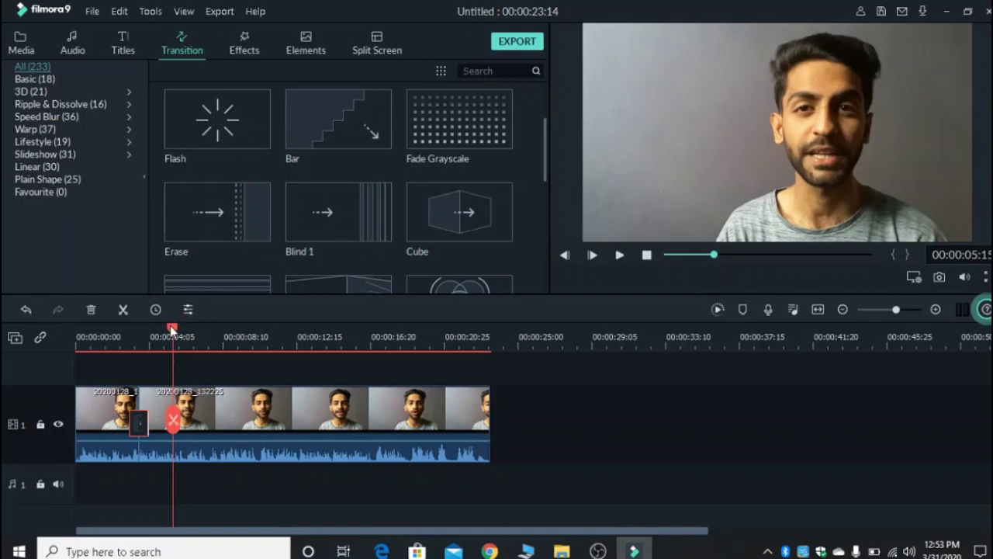
Play back the Cube transition from shortly before the cut.
left_click(121, 334)
key("space")
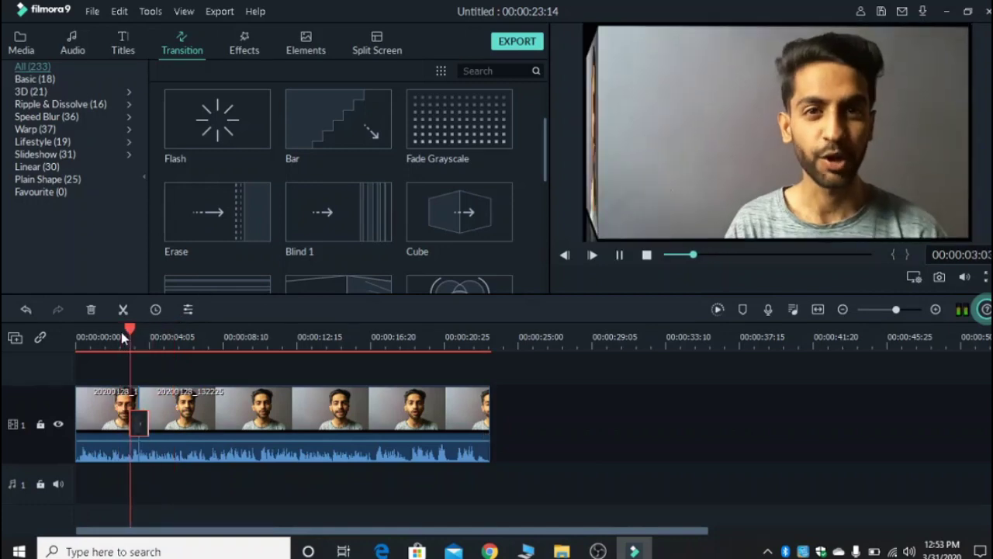
key("space")
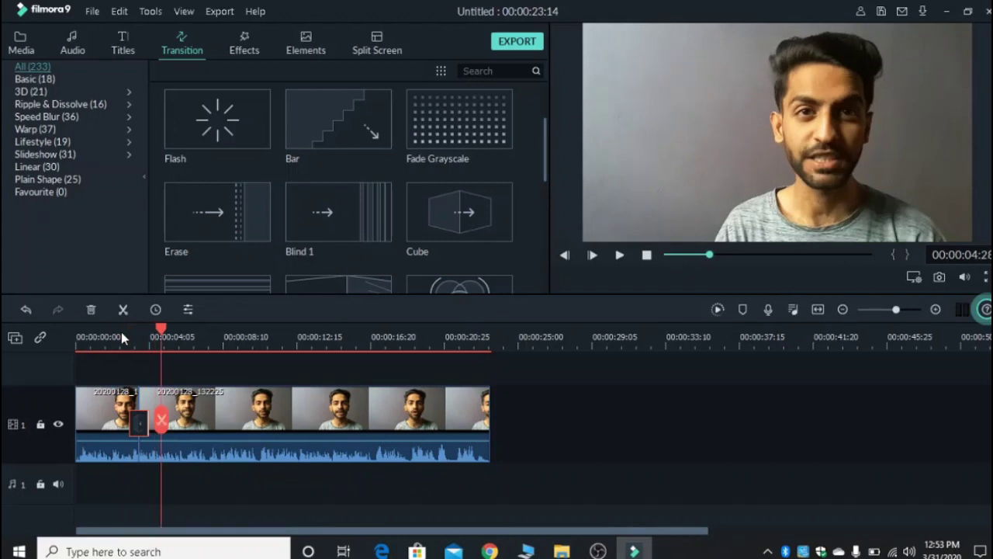
Apply the Linear 16 transition from the Linear category to the start and end of the second segment.
mouse_move(97, 430)
left_click(386, 418)
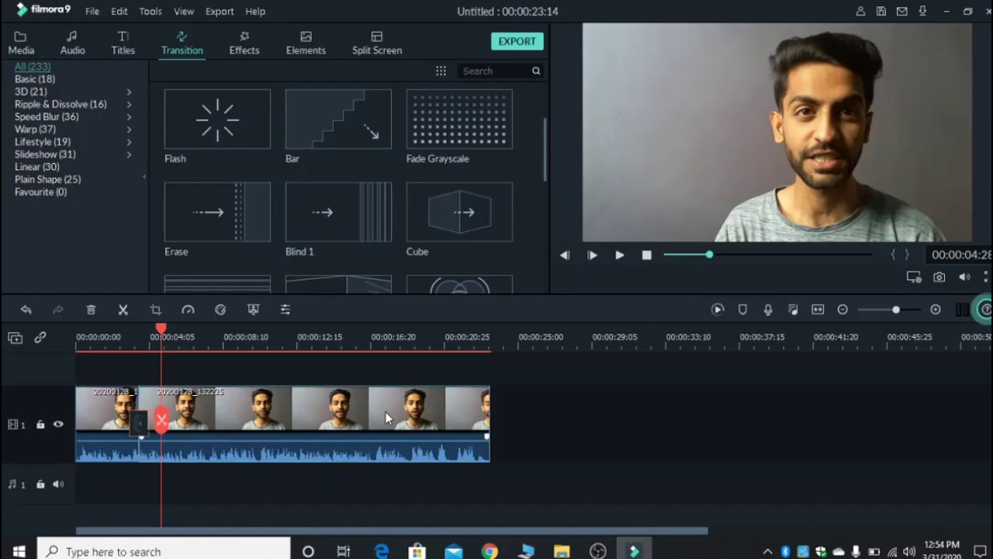
left_click(49, 168)
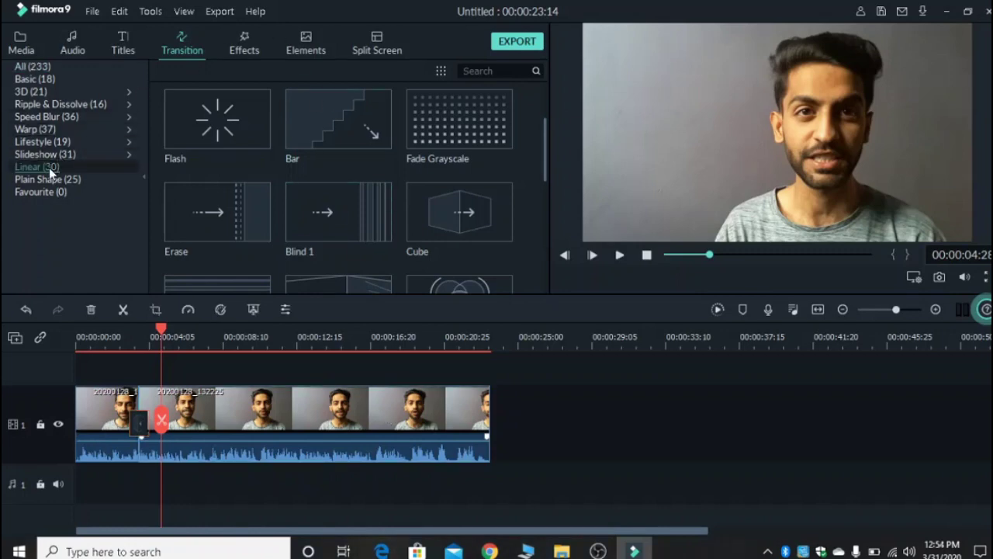
left_click_drag(547, 130, 548, 168)
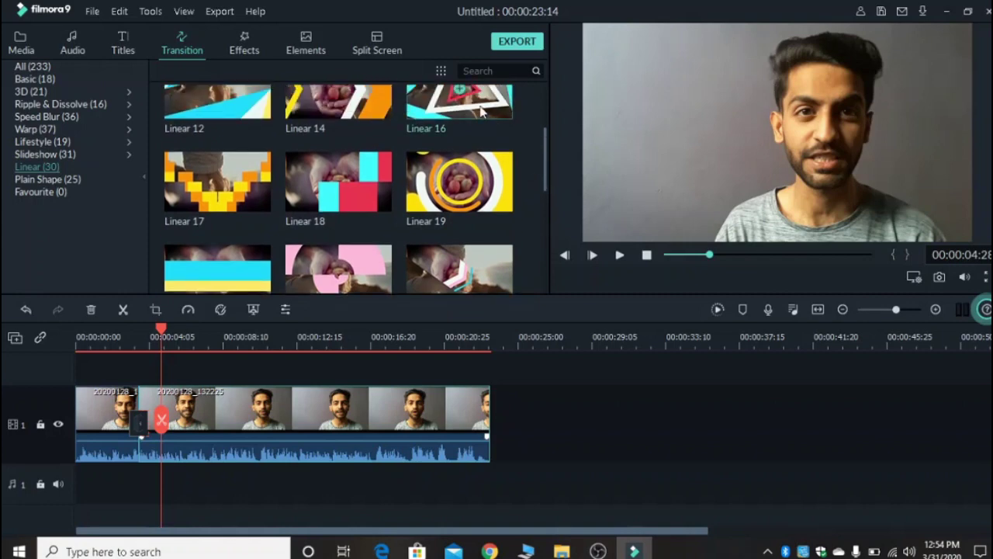
left_click_drag(481, 112, 469, 420)
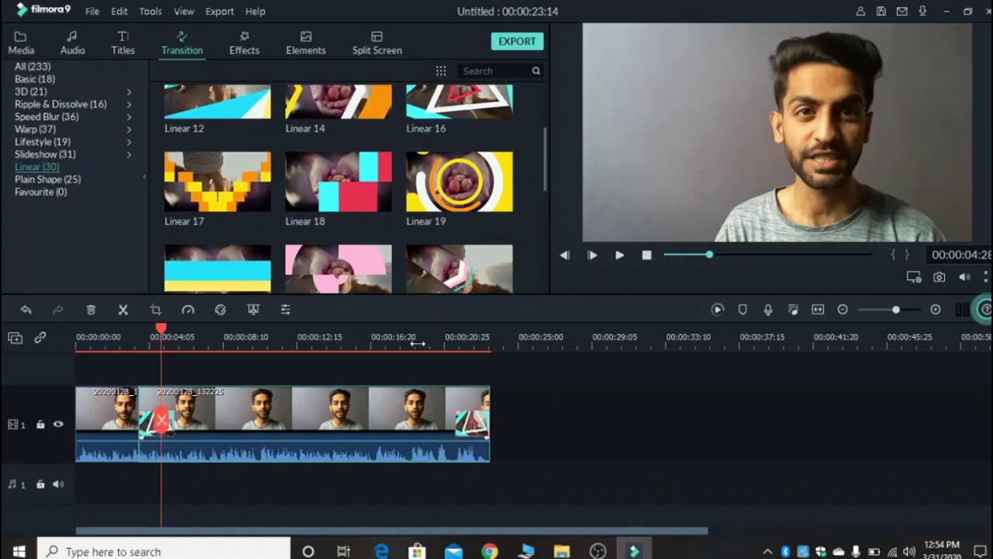
Shorten the Linear 16 transition at the end of the second segment and play back the timeline's ending from about 00:00:20:17.
left_click(469, 422)
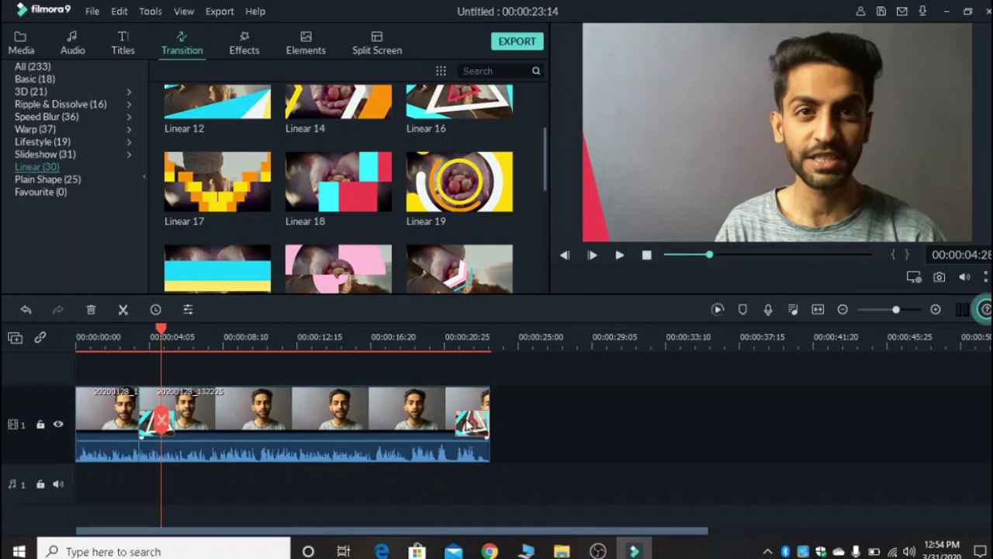
left_click(465, 425)
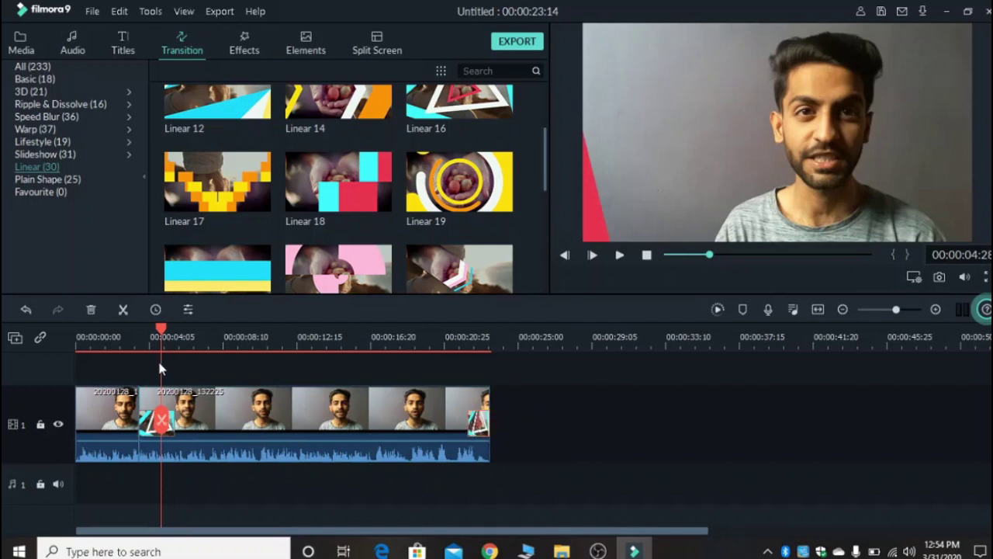
left_click_drag(158, 329, 439, 341)
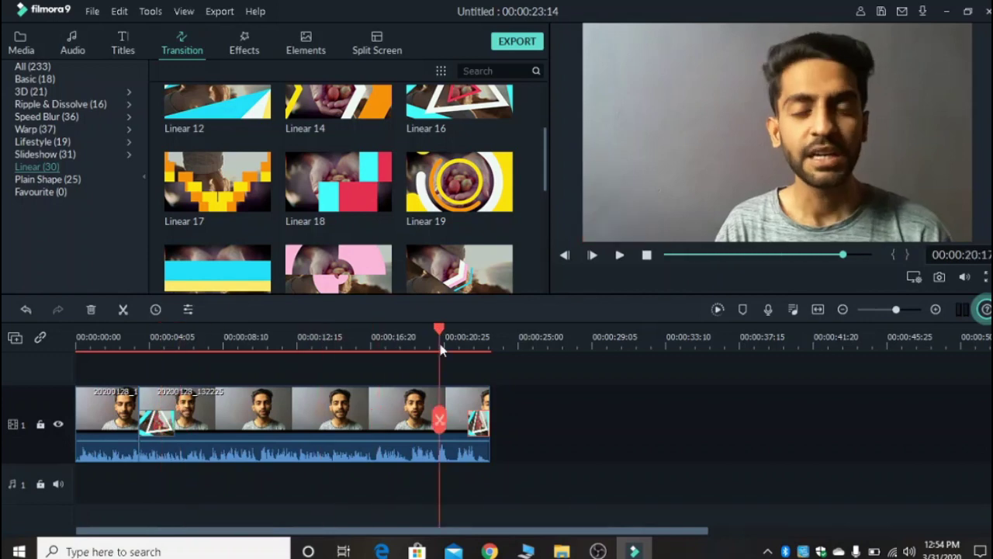
key("space")
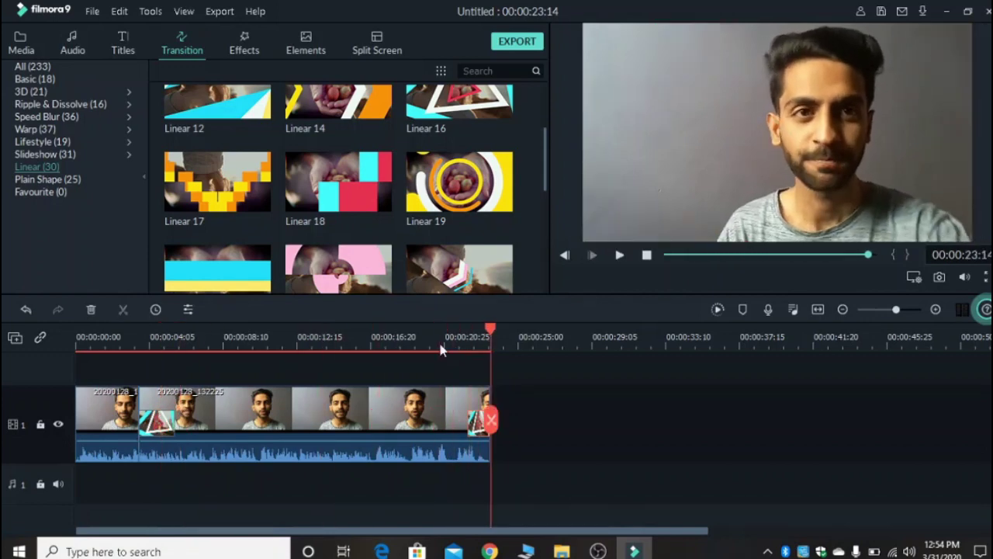
Add the New Opener 31 title at the very start of the timeline, on a track above the video.
key("space")
key("space")
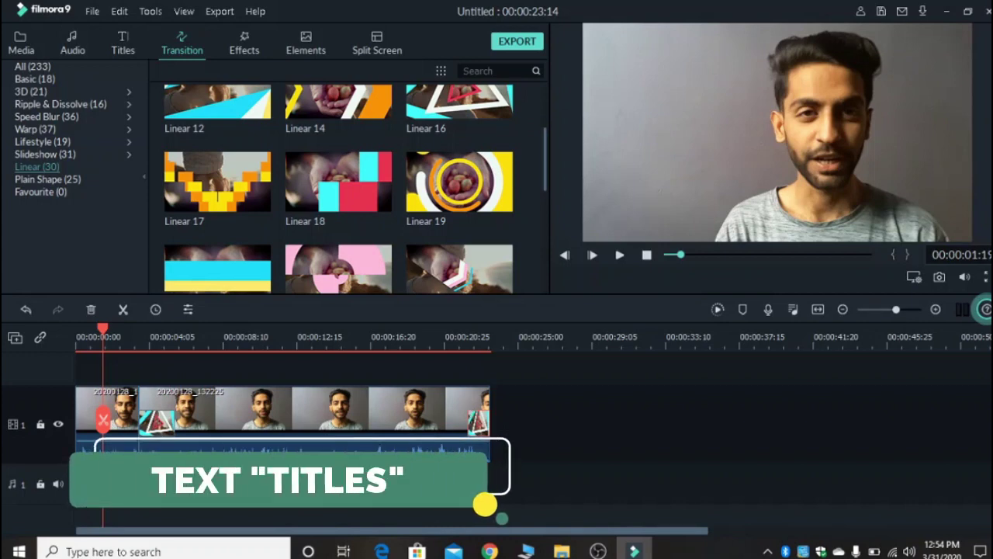
left_click(87, 336)
left_click(120, 49)
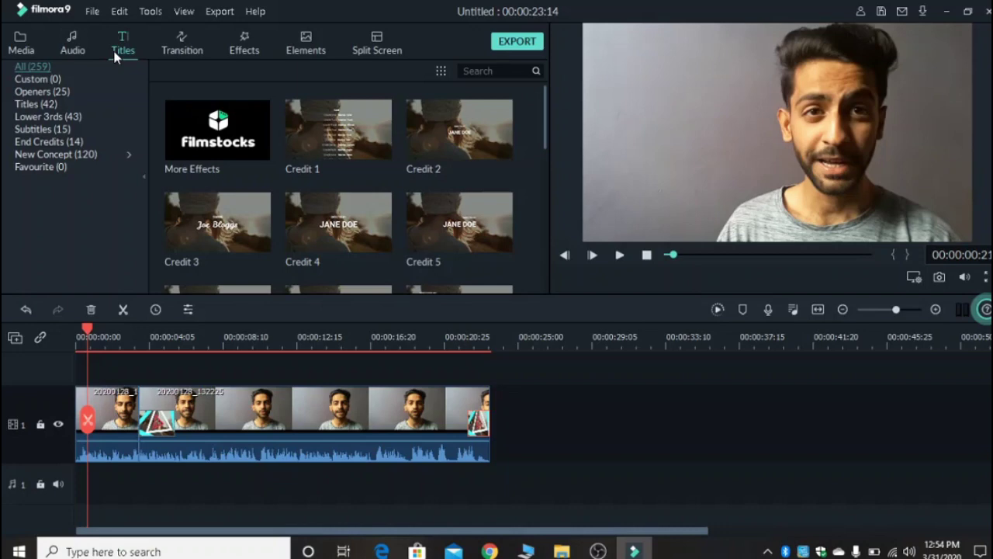
left_click(108, 422)
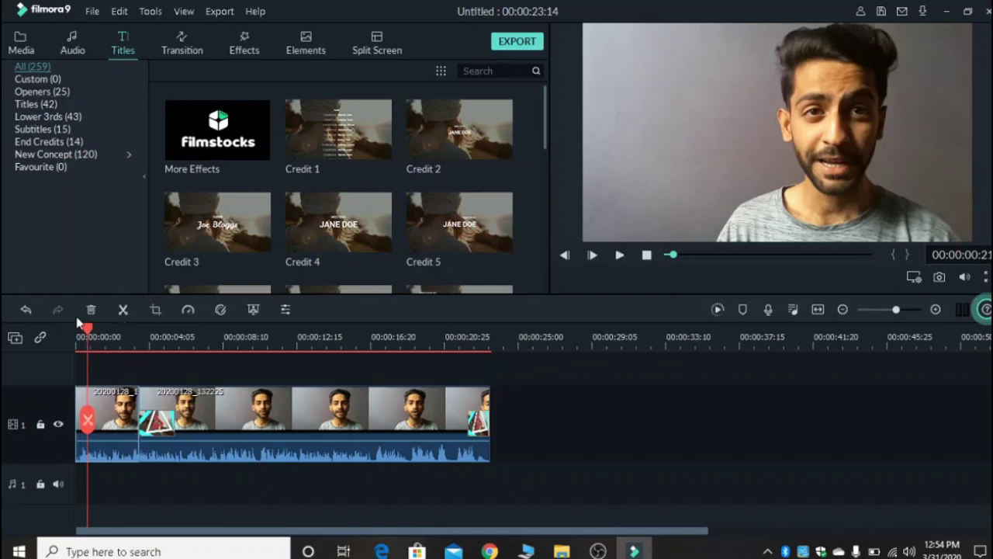
left_click_drag(83, 332, 63, 327)
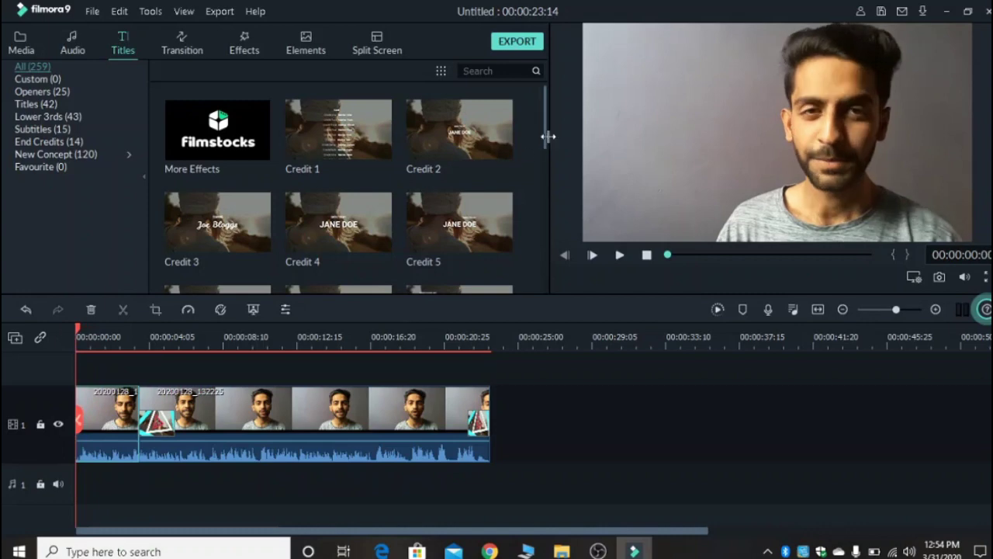
left_click_drag(544, 124, 544, 307)
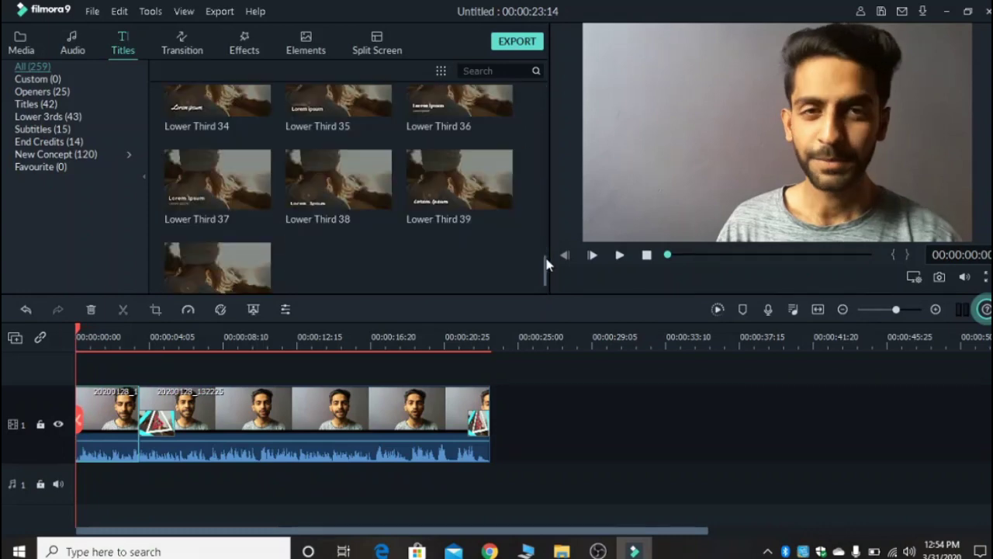
scroll(543, 279, "down", 10)
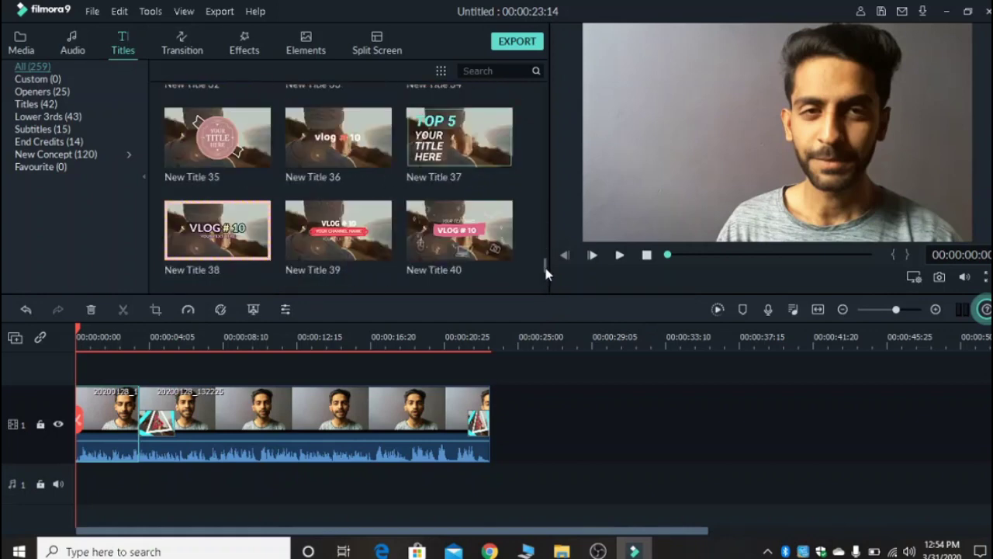
left_click_drag(546, 271, 548, 219)
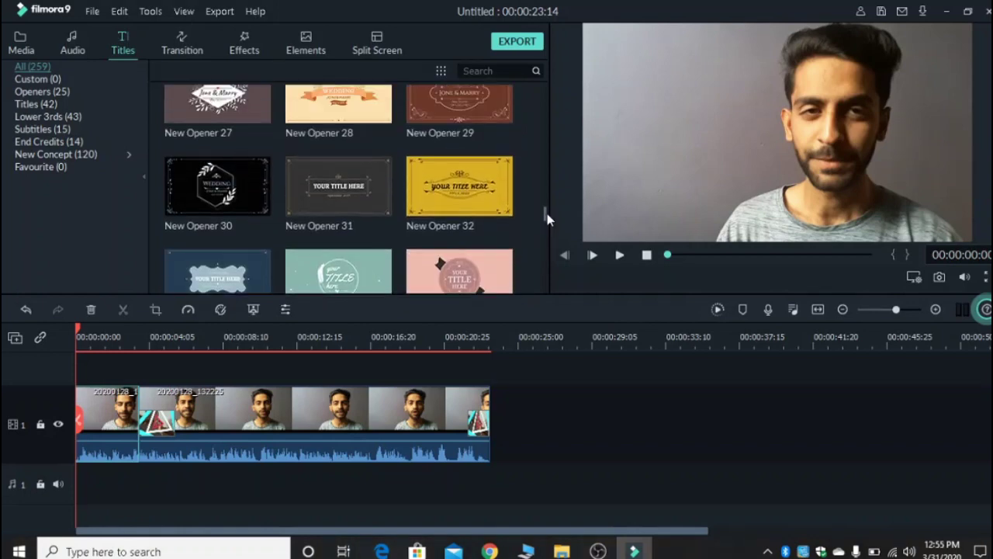
left_click(339, 187)
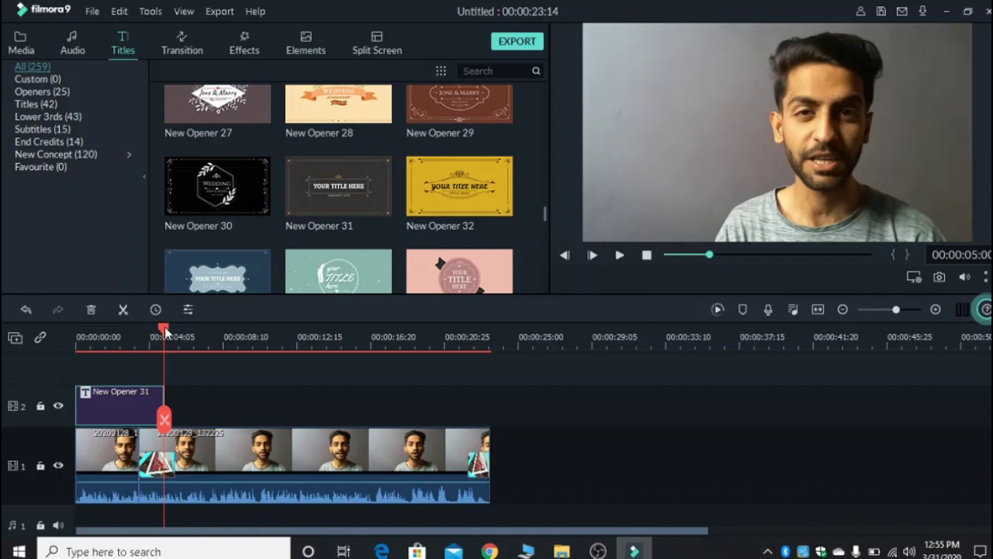
Play back the opener title from the start of the timeline to preview its animation over the video.
key("Home")
key("space")
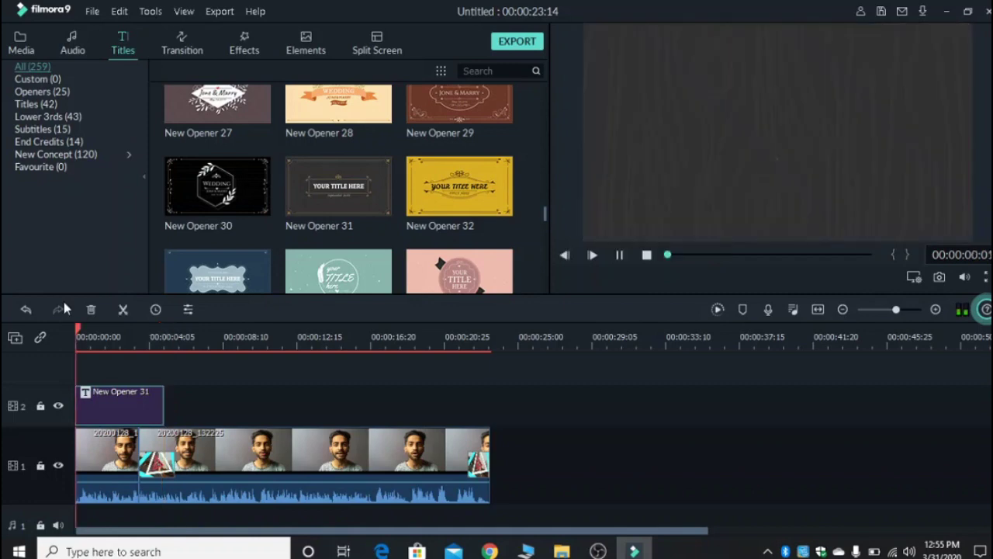
key("space")
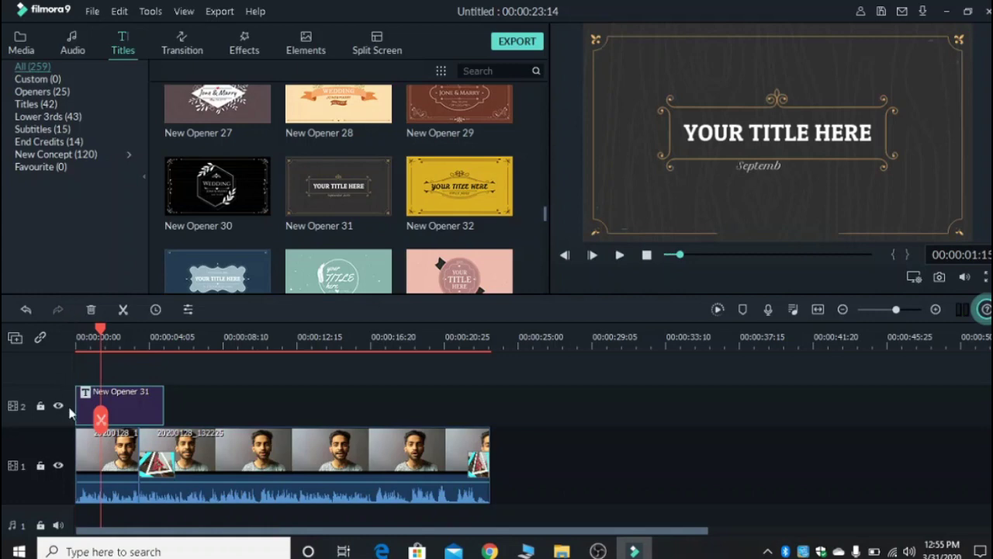
Shift both video segments later together so that they begin where the New Opener 31 title ends.
left_click(106, 464)
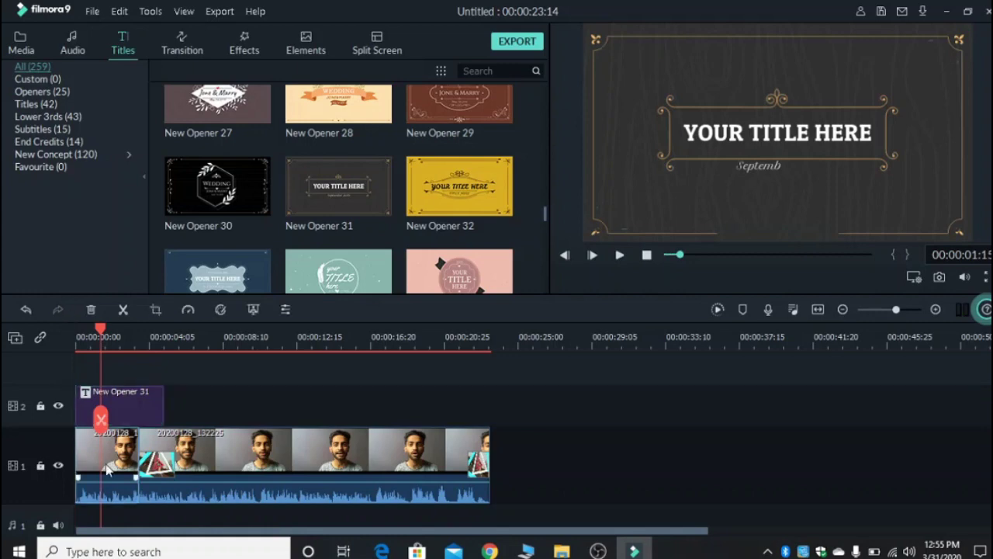
left_click(256, 473)
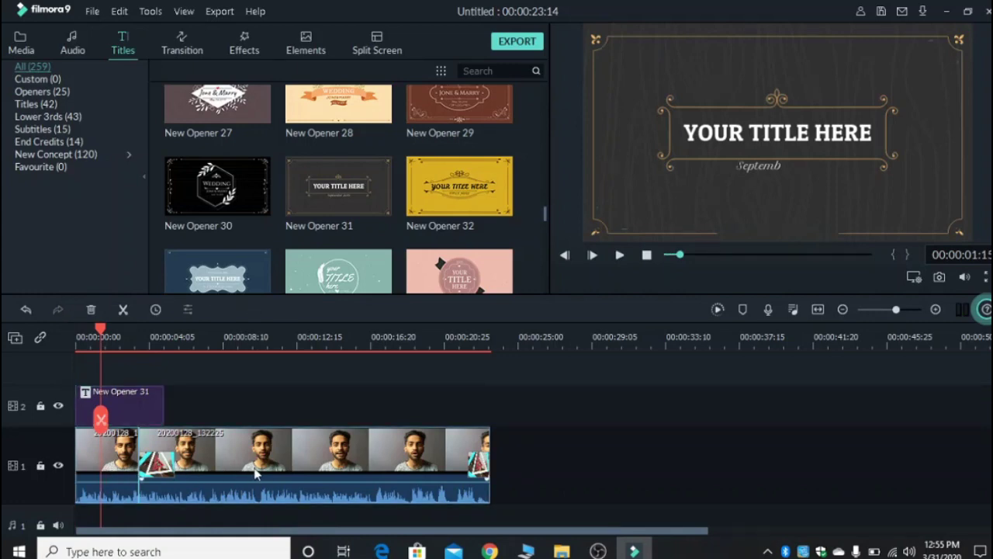
left_click_drag(254, 470, 342, 473)
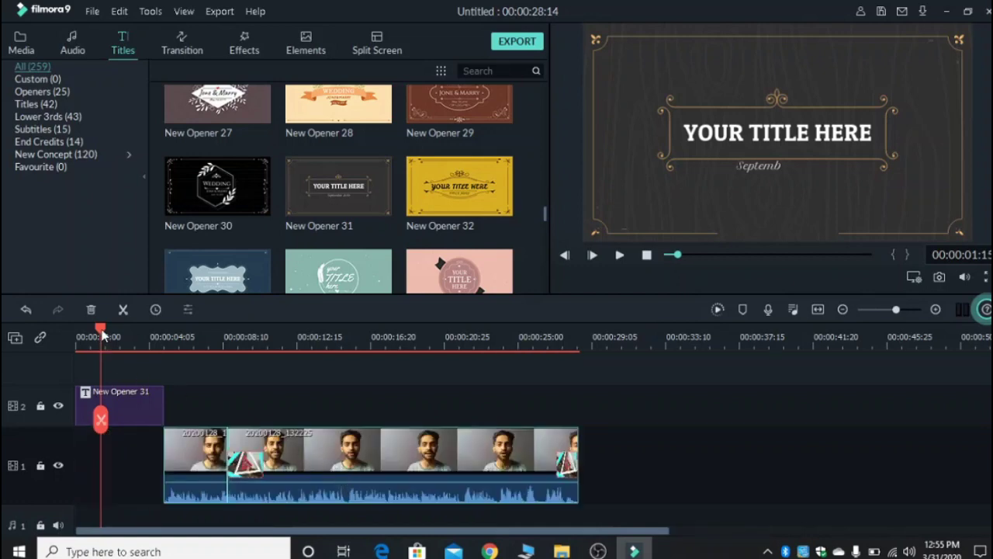
Play back the opener from the timeline start to check it with the video moved behind it.
left_click_drag(102, 336, 73, 329)
key("space")
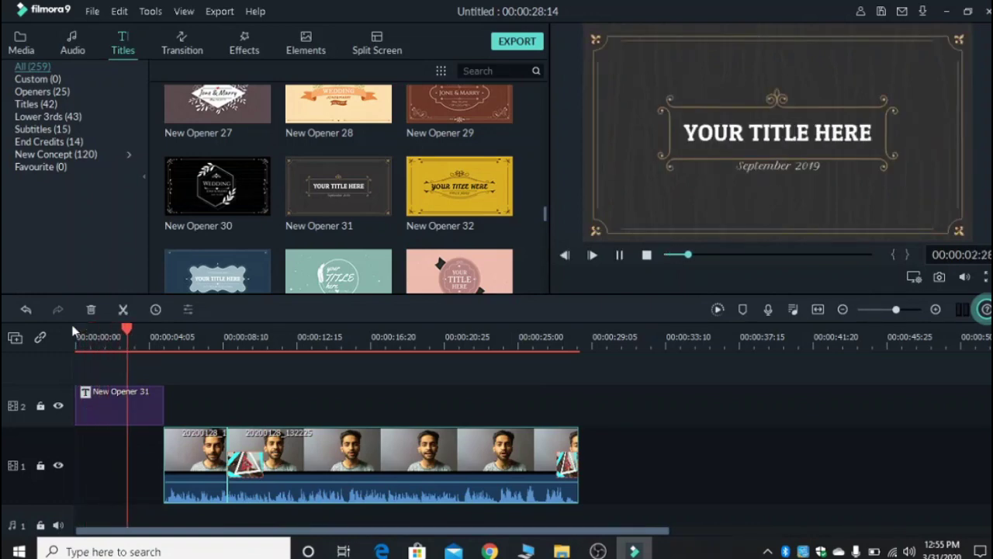
key("space")
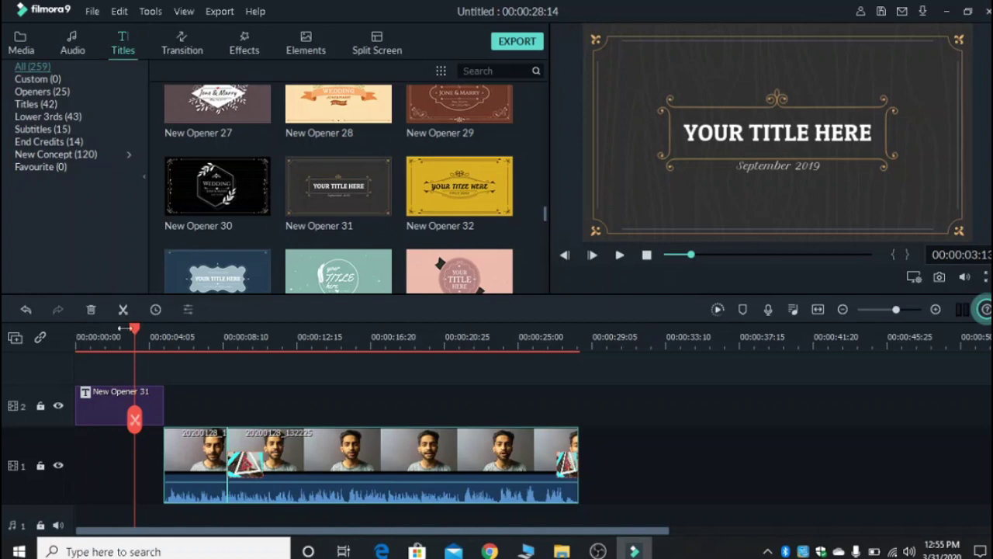
Replace the opener's main heading "YOUR TITLE HERE" with "editing via filmora".
mouse_move(134, 331)
left_mouse_down()
mouse_move(170, 340)
mouse_move(152, 335)
left_mouse_up()
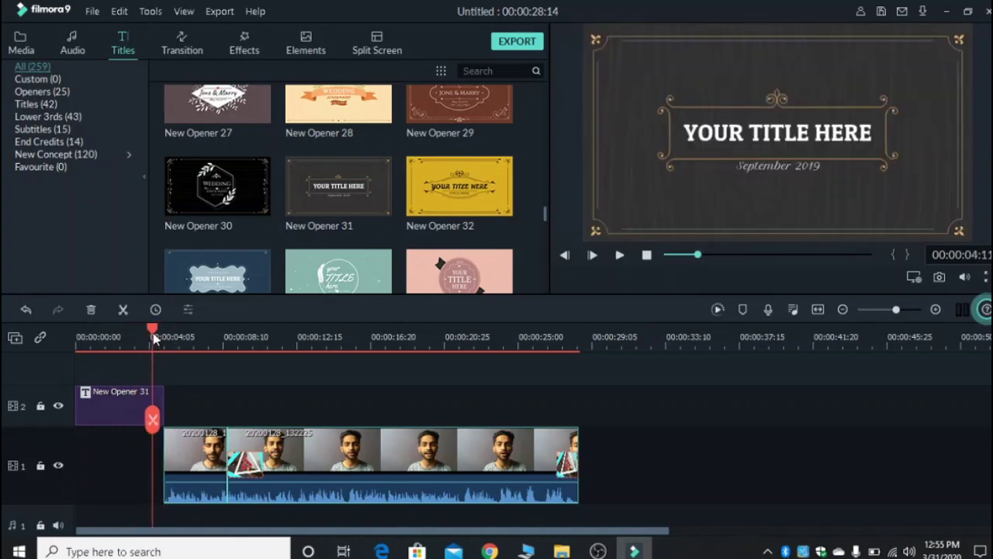
left_click(732, 134)
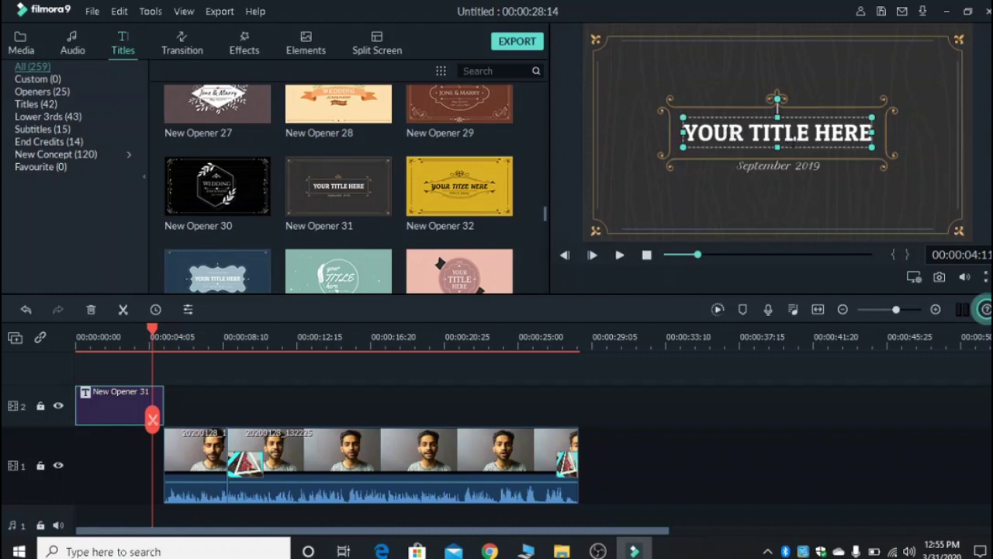
double_click(793, 148)
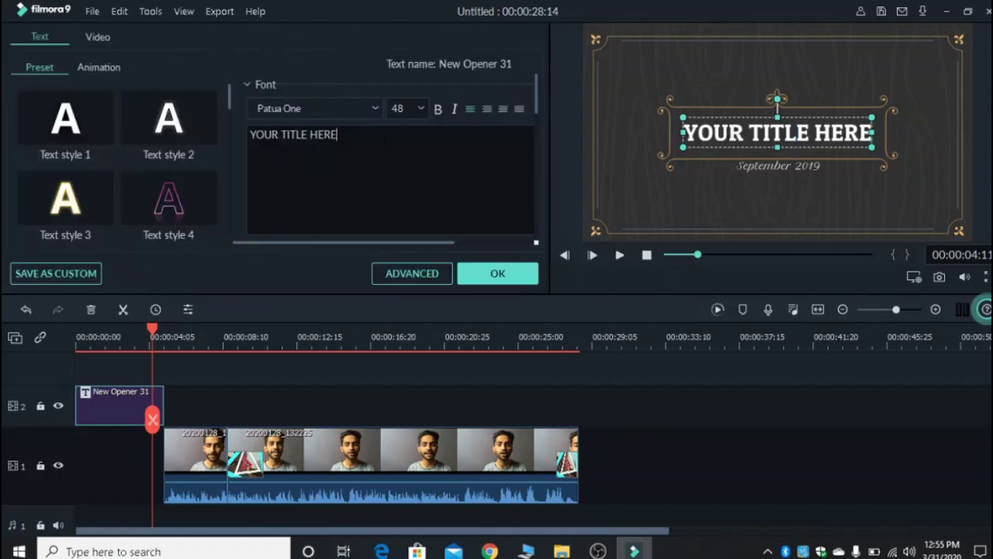
key("ctrl+a")
type("ed")
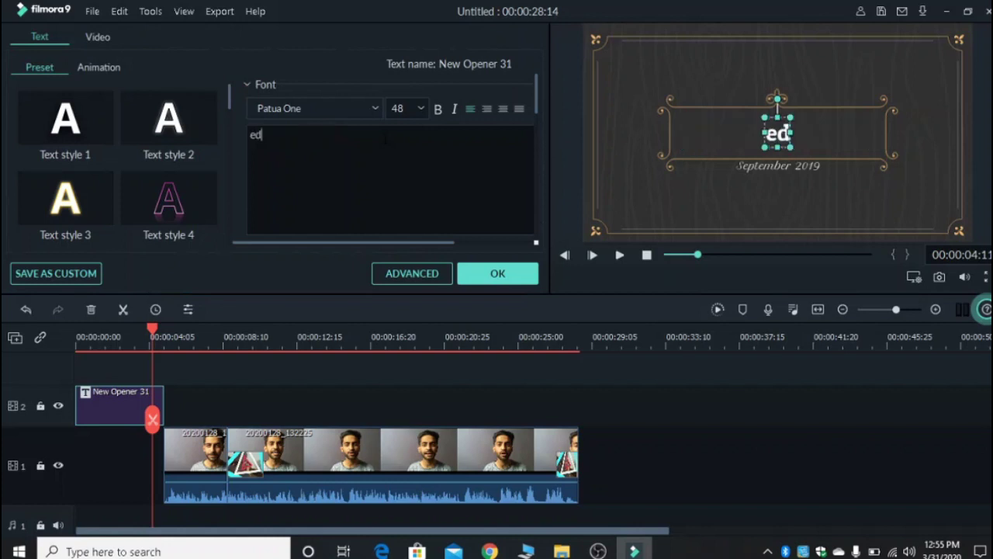
type("iting")
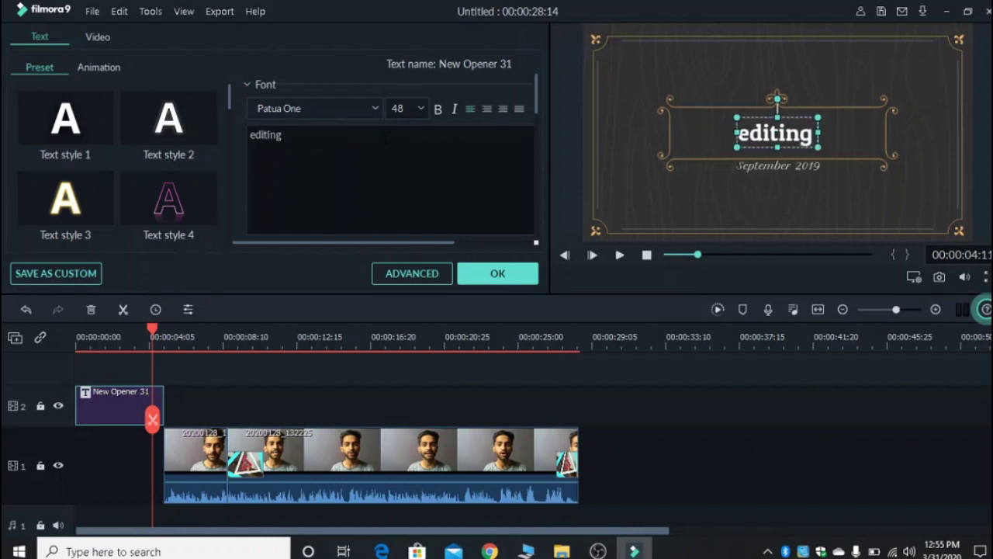
type(" viaf")
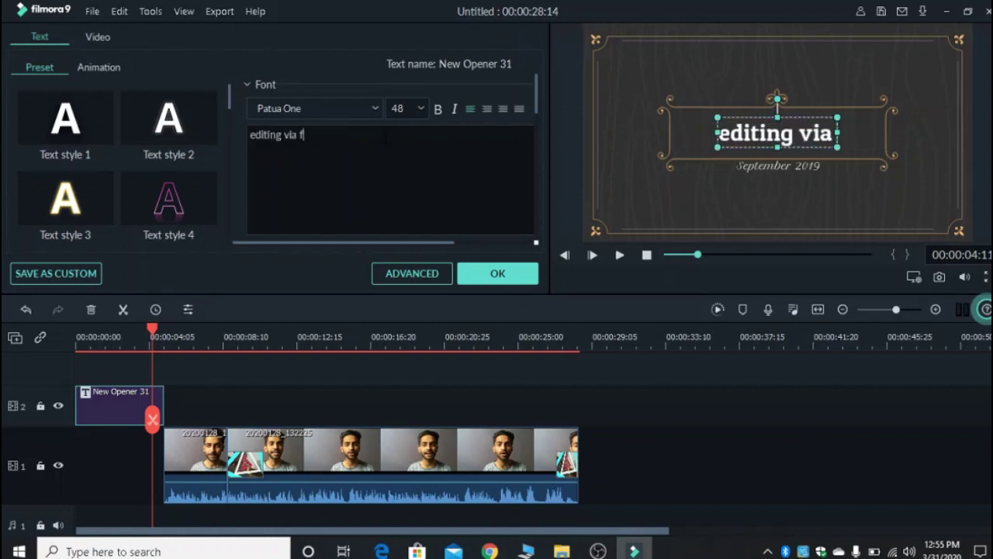
type("ilmo")
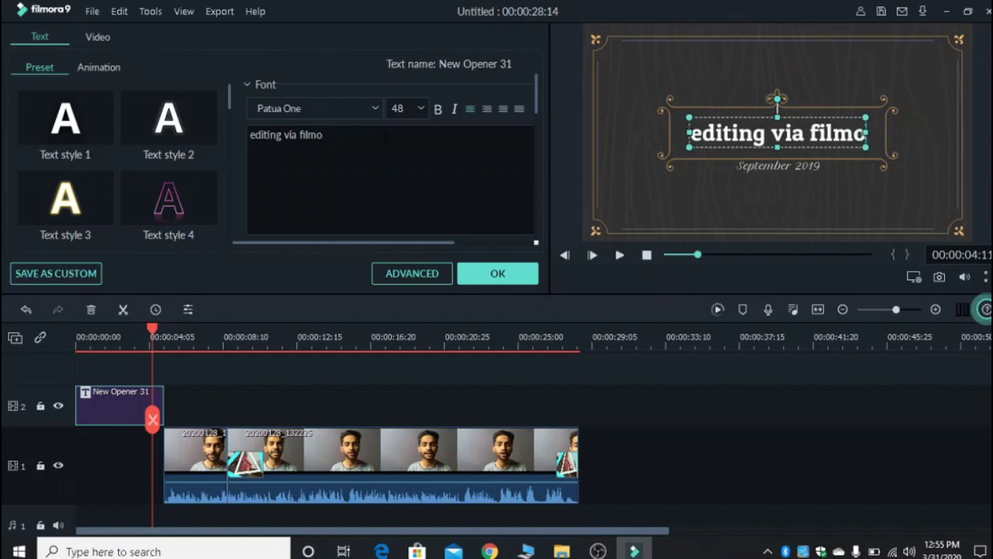
type("era")
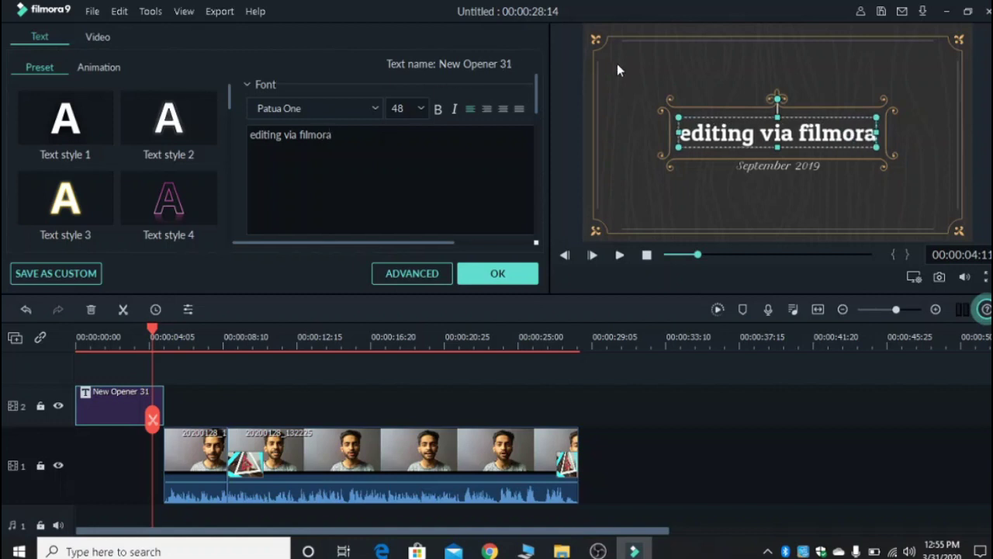
left_click(618, 68)
Change the opener's date line below the heading to "31/mar/20" and apply the text edits.
left_click(807, 169)
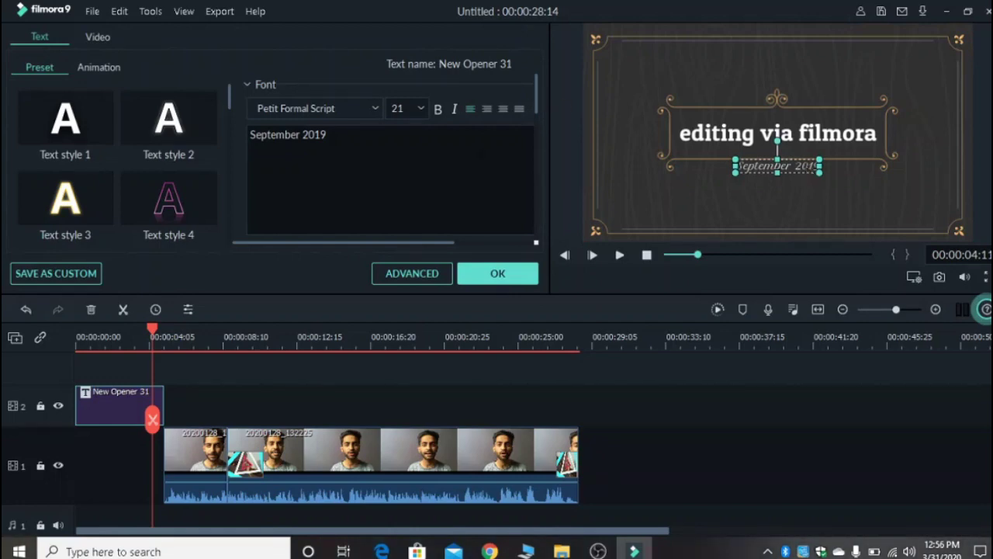
double_click(314, 134)
key("ctrl+a")
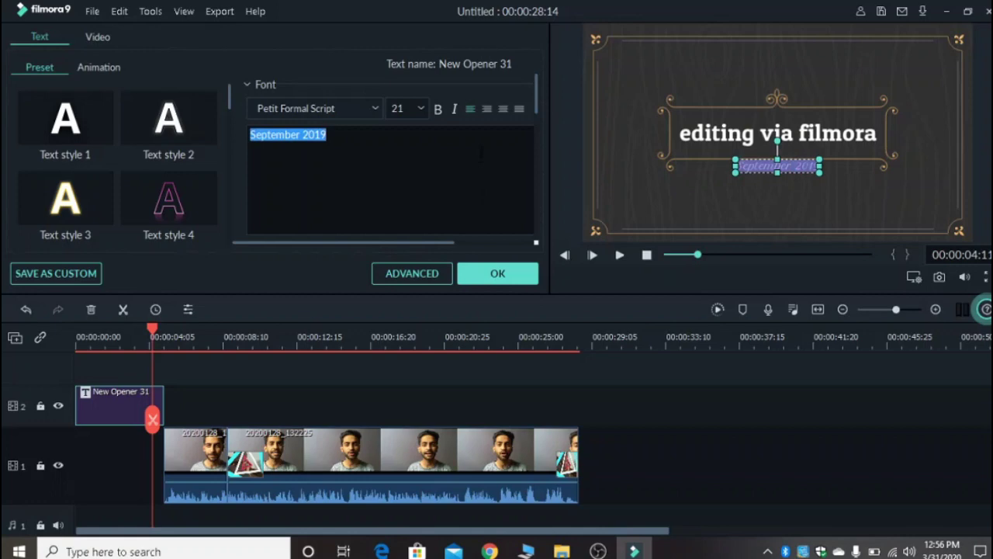
type("31/")
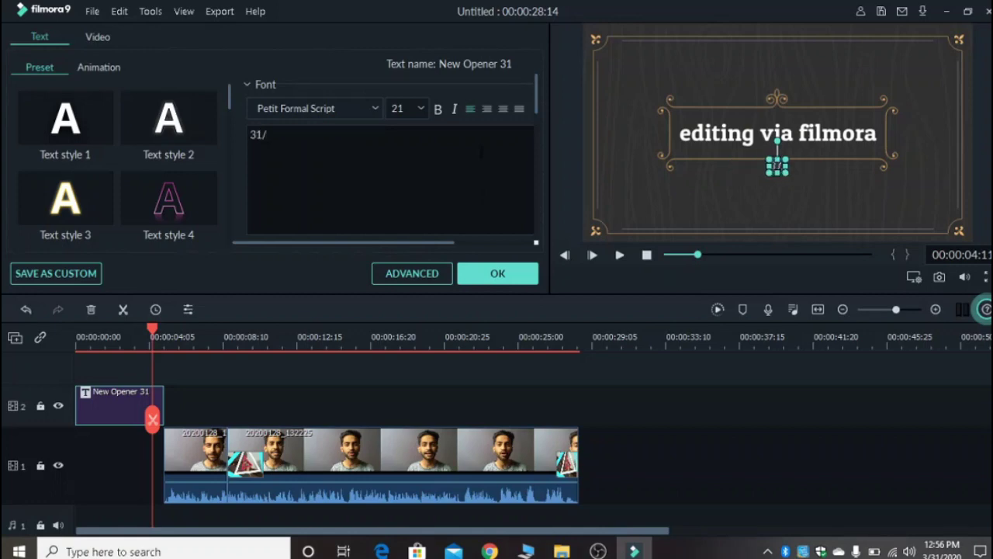
type("mar/20")
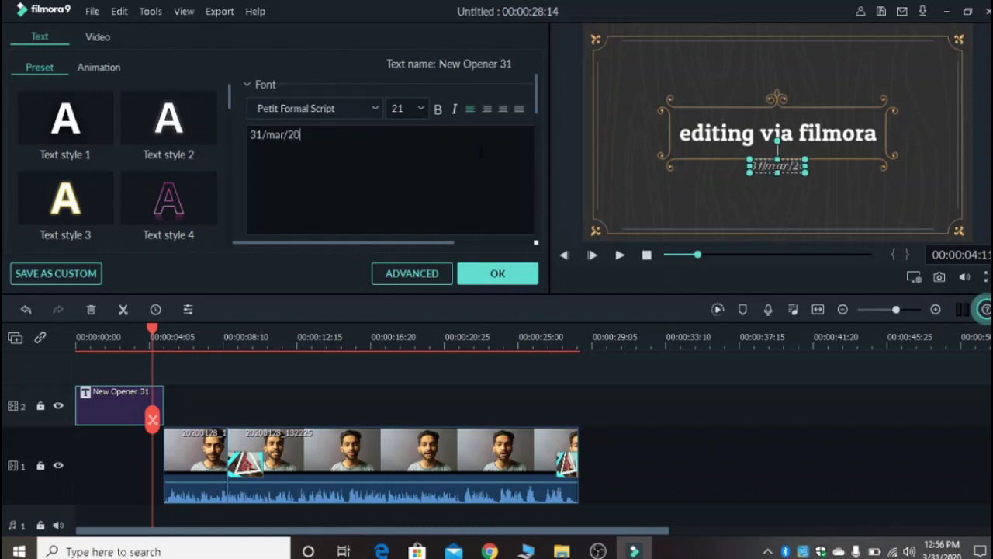
left_click(534, 270)
left_click(750, 200)
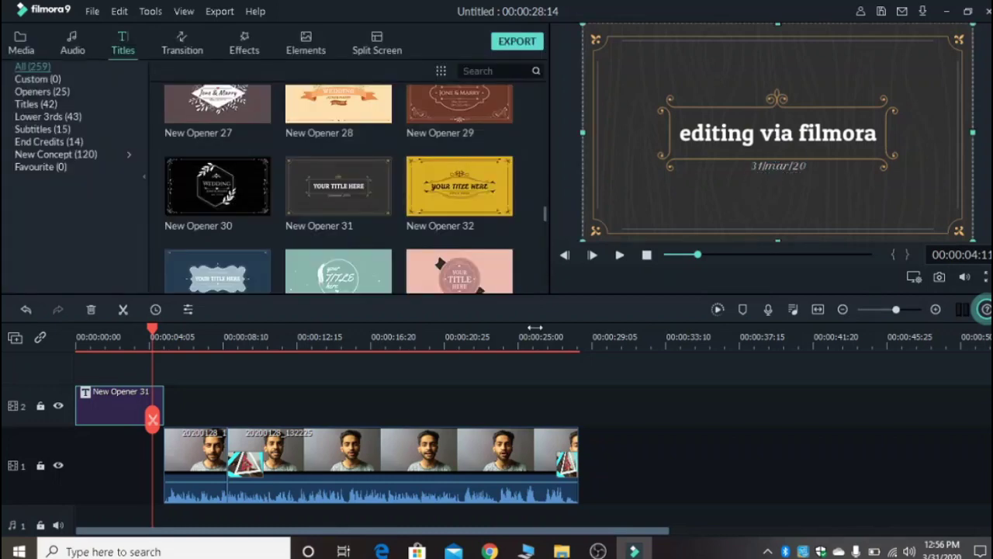
Add the Credit 1 title at the end of the second video segment, at about 00:00:28:11.
left_click_drag(152, 334, 129, 342)
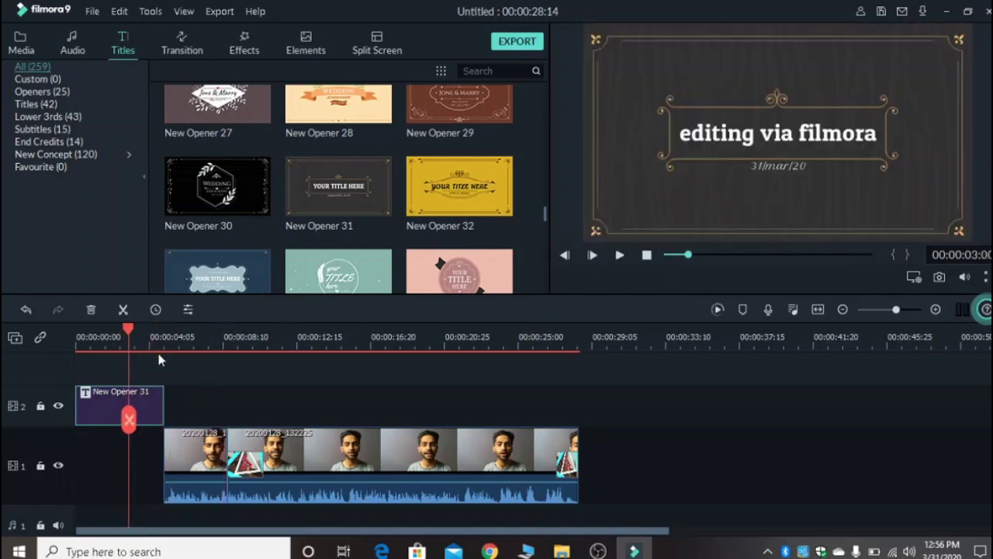
left_click(526, 353)
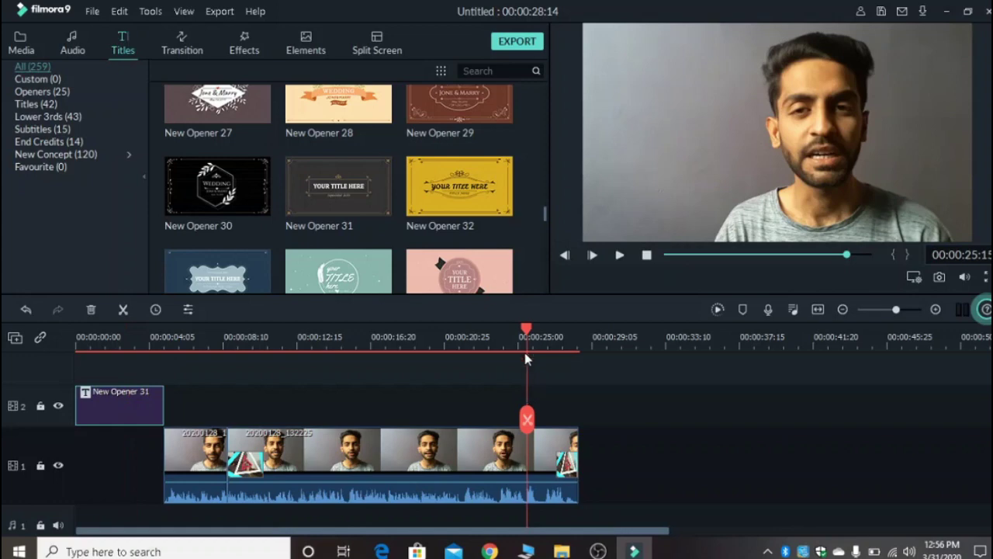
left_click_drag(524, 339, 579, 338)
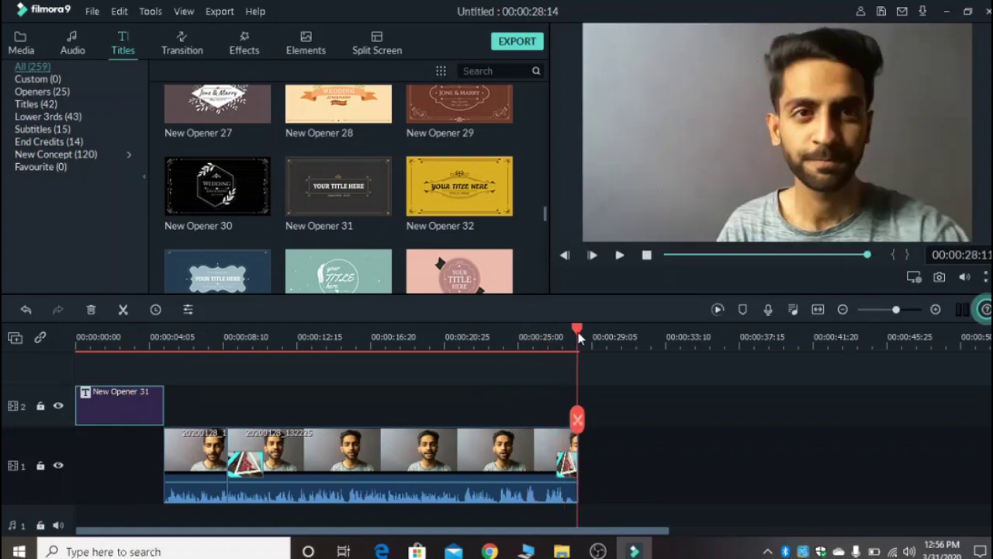
left_click_drag(543, 214, 547, 103)
scroll(547, 97, "down", 1)
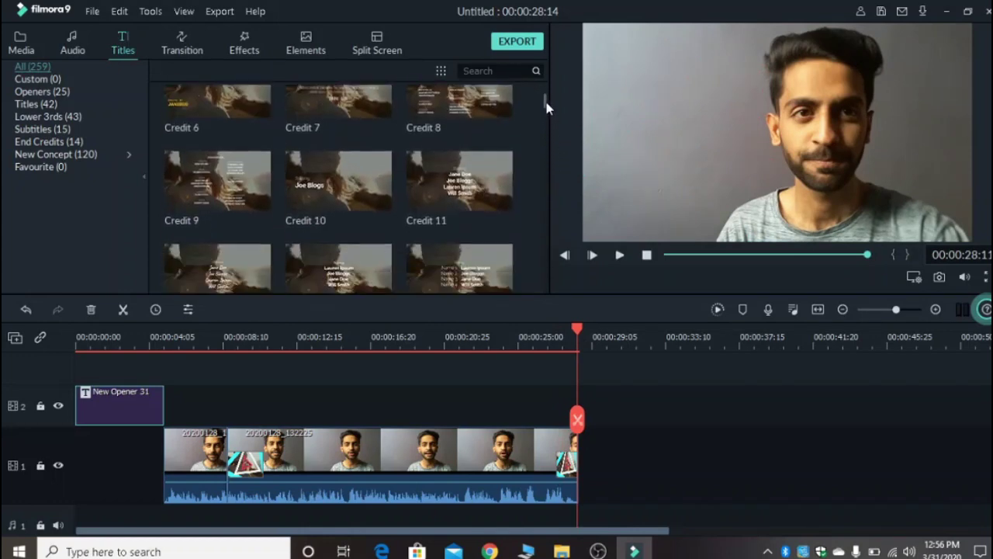
scroll(547, 99, "up", 3)
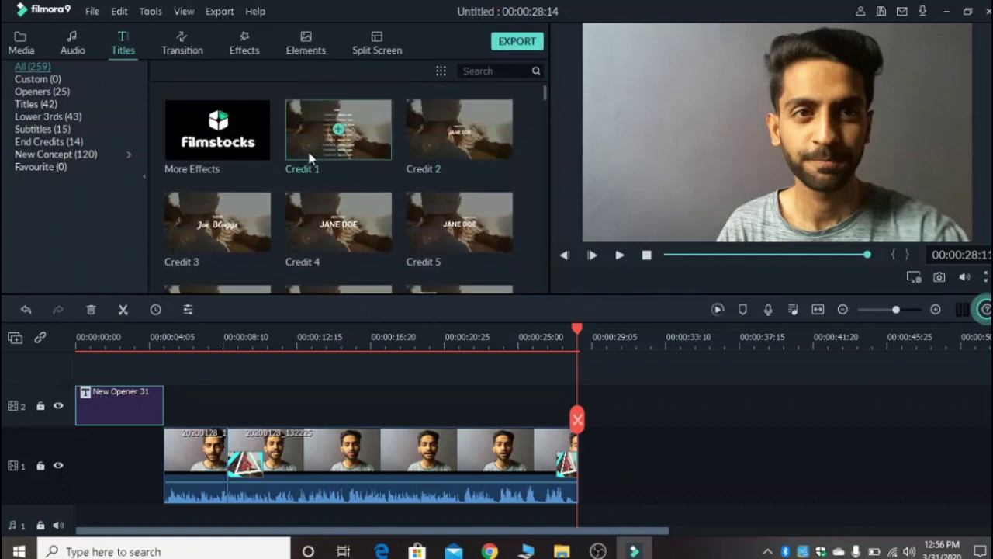
left_click(338, 134)
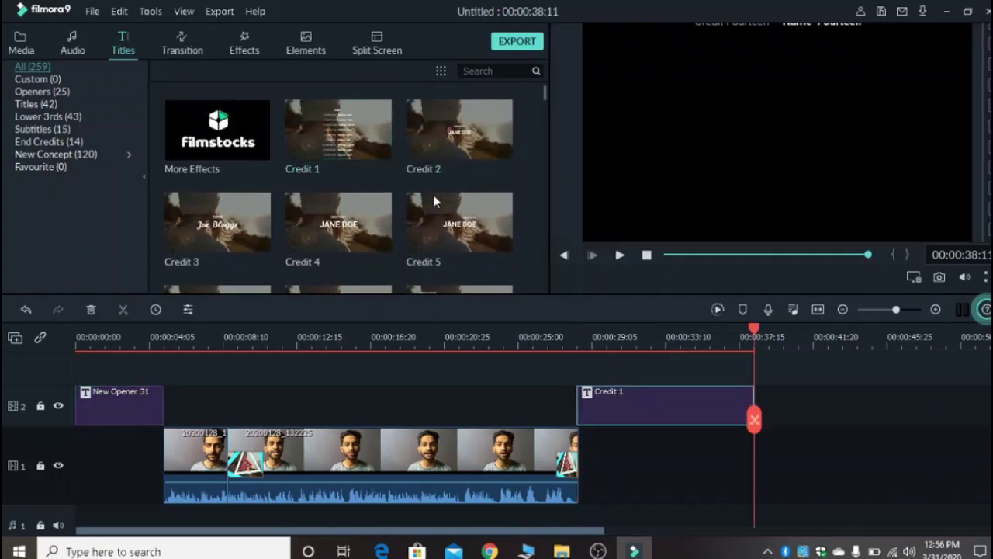
Scrub back to about 00:00:06:01 in the first video segment and play it to find the spot for a caption.
left_click_drag(749, 324, 332, 344)
left_click(226, 338)
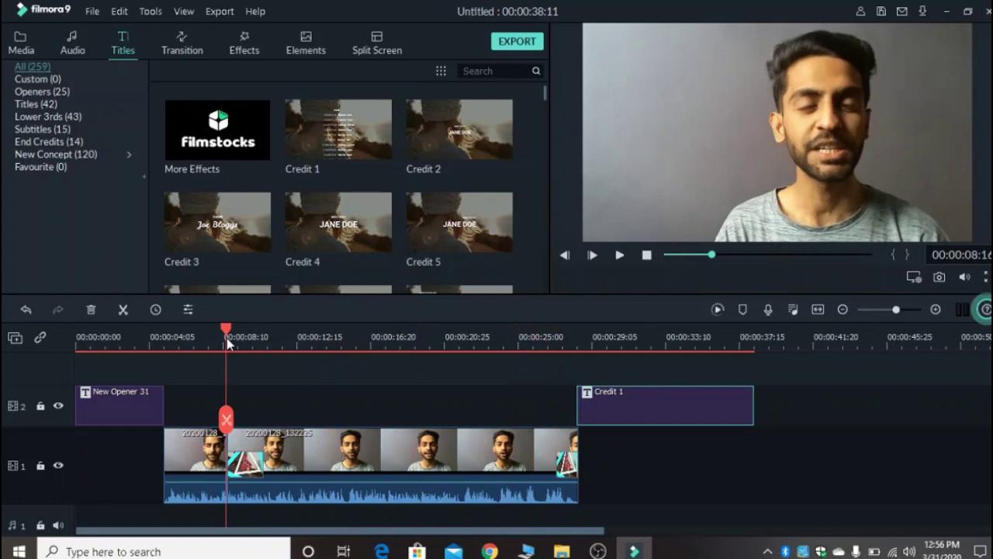
mouse_move(227, 337)
left_mouse_down()
mouse_move(193, 330)
mouse_move(220, 330)
left_mouse_up()
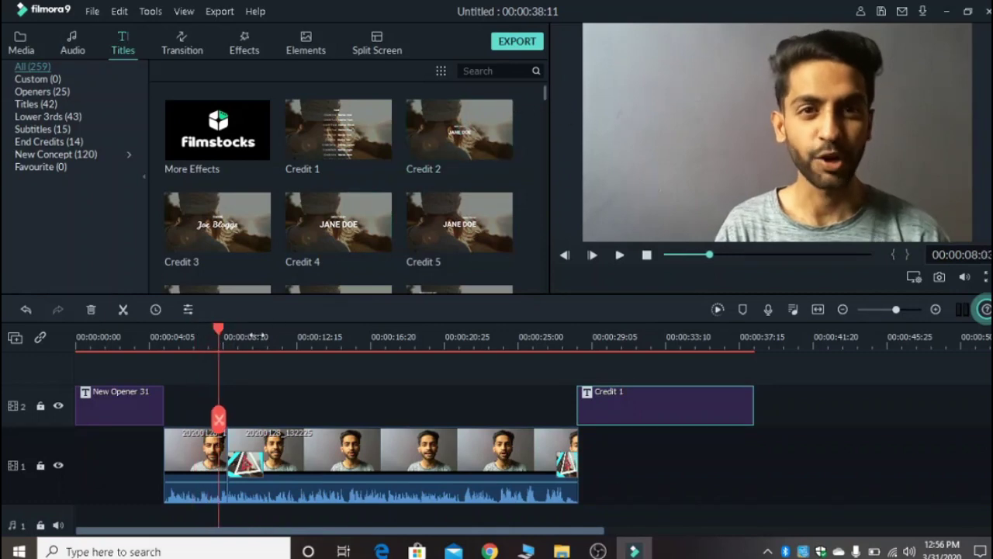
left_click_drag(222, 330, 181, 332)
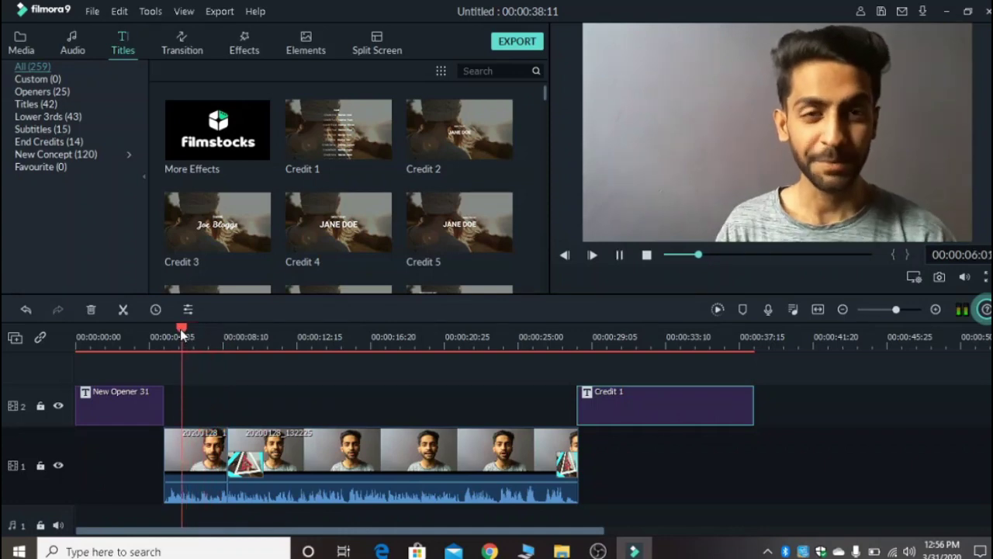
key("space")
key("space")
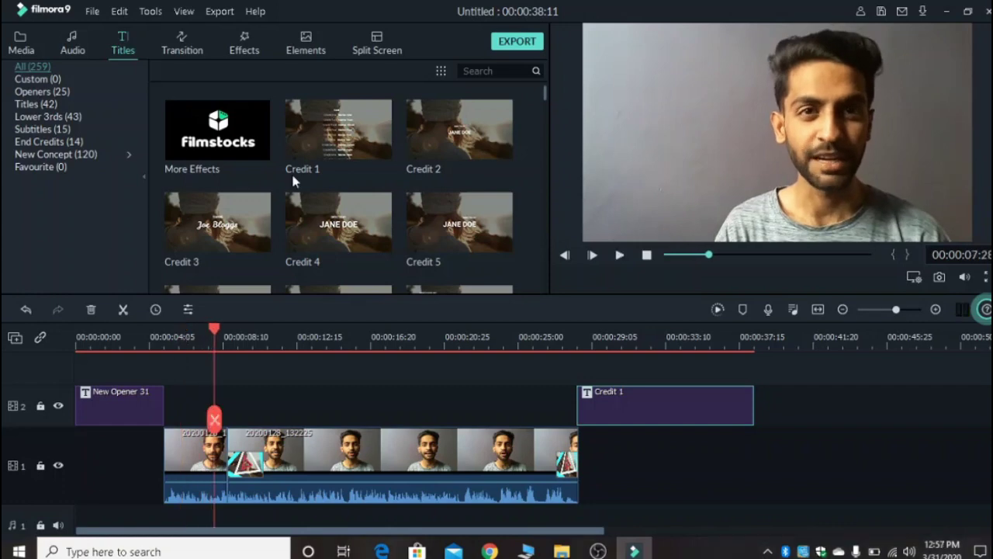
Add the New LowerThirds 8 title above the first video segment, starting at 00:00:07:10.
mouse_move(546, 96)
left_mouse_down()
mouse_move(546, 149)
mouse_move(545, 137)
left_mouse_up()
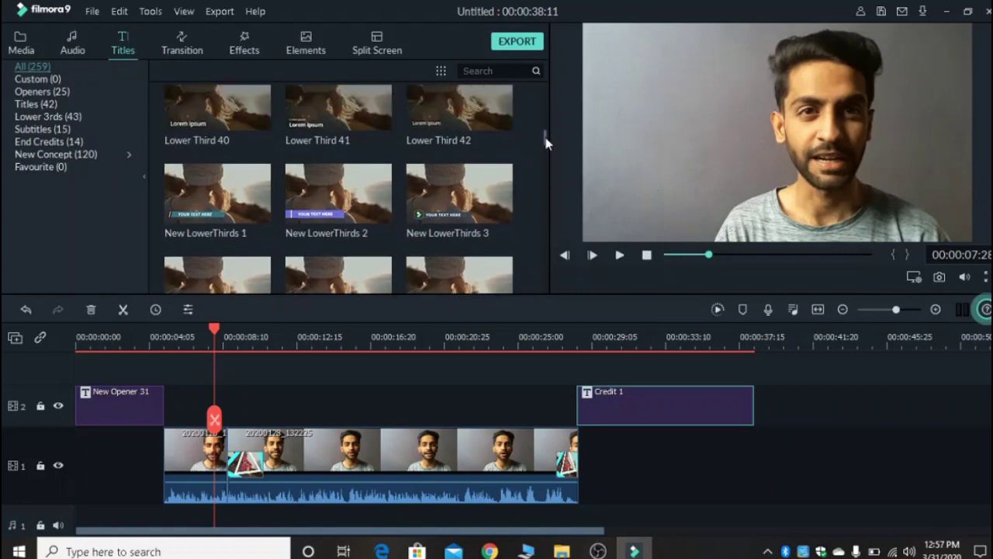
left_click_drag(216, 332, 195, 324)
key("space")
key("space")
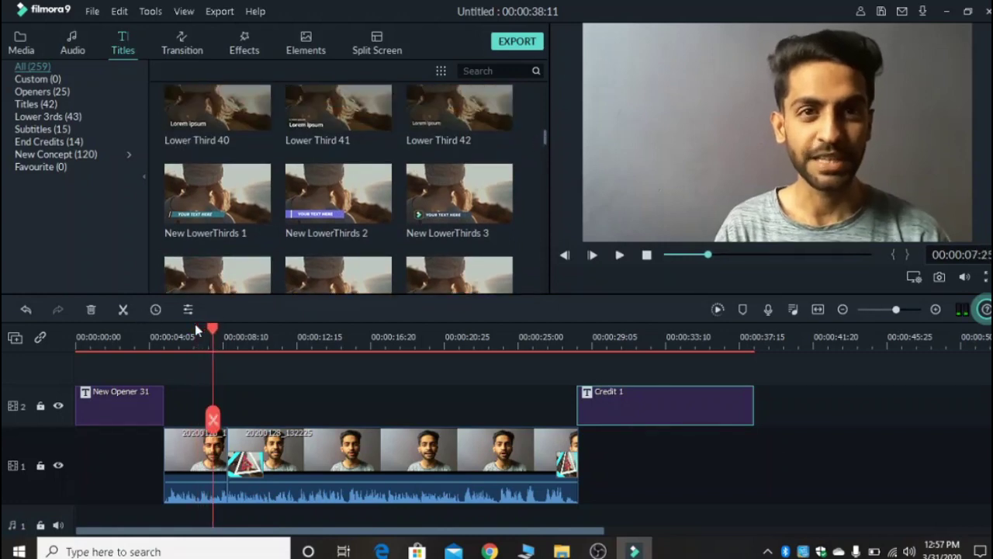
left_click(206, 332)
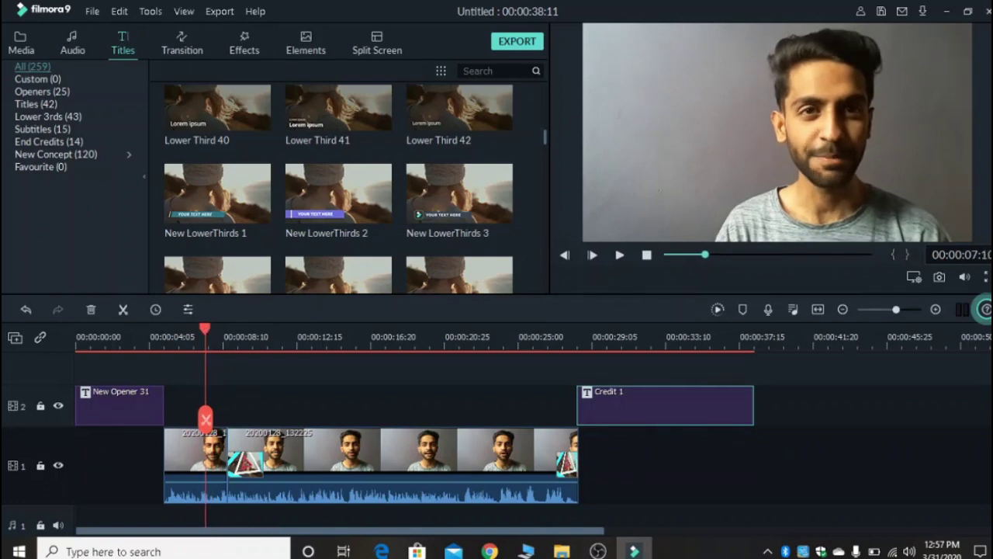
left_click_drag(547, 138, 547, 147)
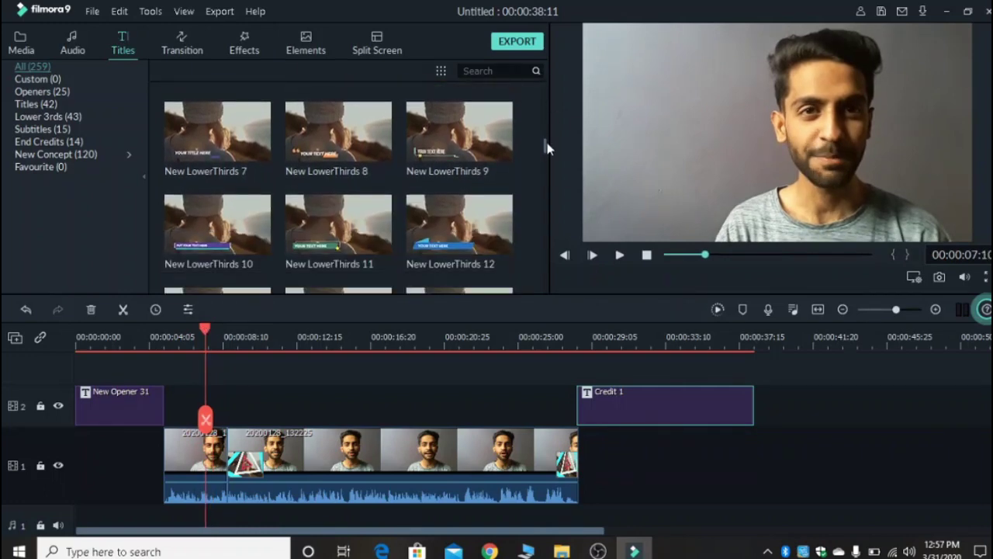
left_click(339, 133)
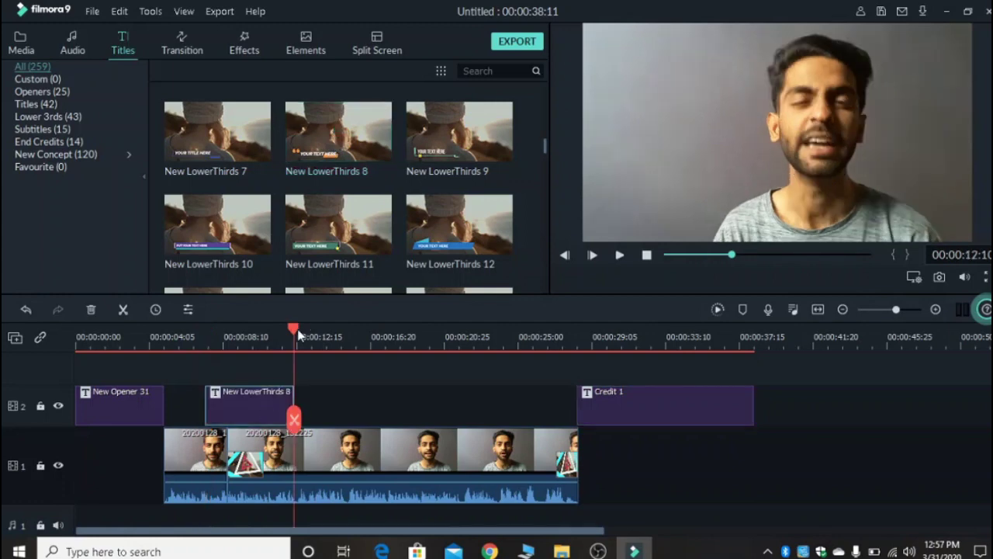
Trim the end of the New LowerThirds 8 title to about 10 seconds and move Credit 1 back to the end of the video.
left_click_drag(293, 329, 315, 335)
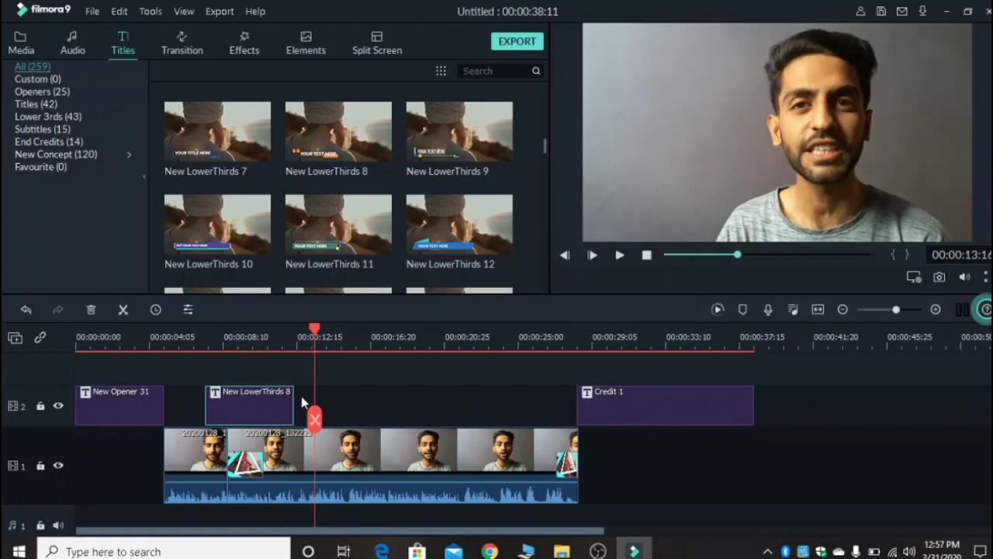
left_click_drag(294, 400, 256, 405)
left_click(648, 413)
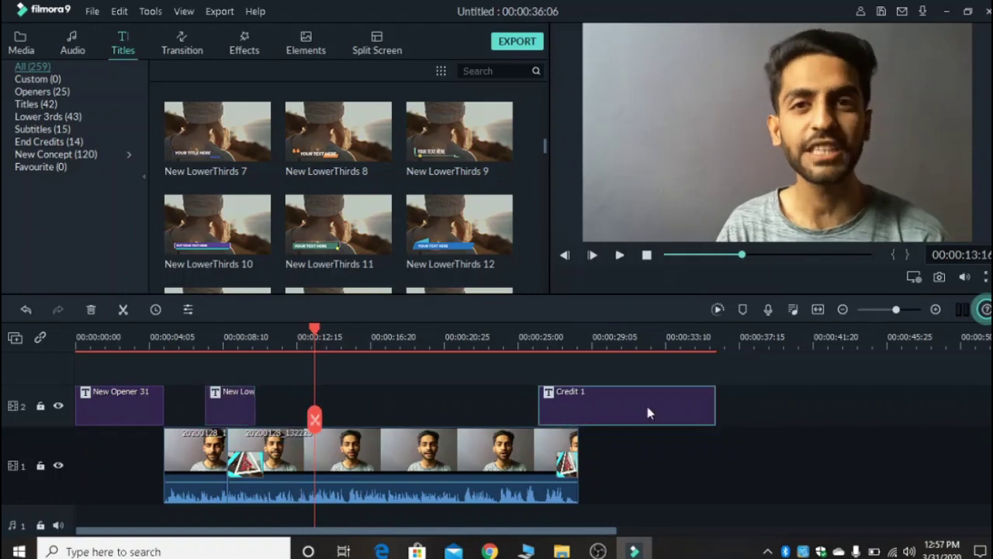
double_click(647, 407)
left_click_drag(647, 407, 707, 403)
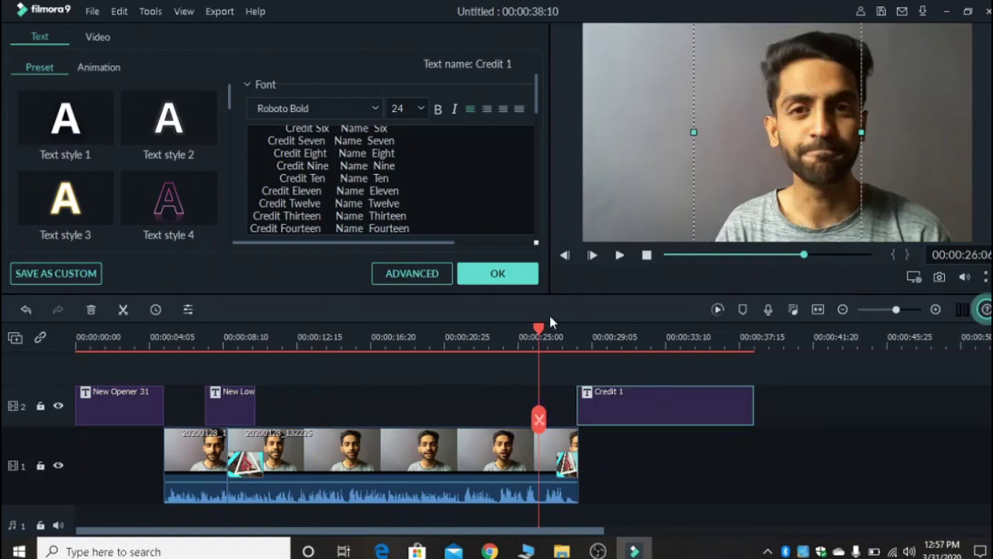
Preview the New LowerThirds 8 title from about 00:00:07:05 and replace "YOUR TEXT HERE" with the presenter's full name.
left_click_drag(541, 332, 204, 369)
double_click(246, 400)
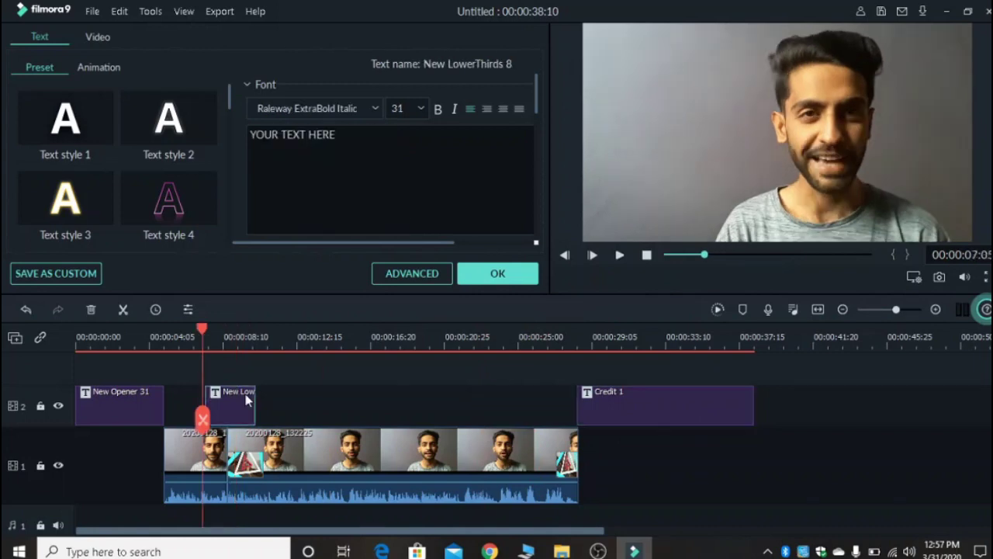
key("space")
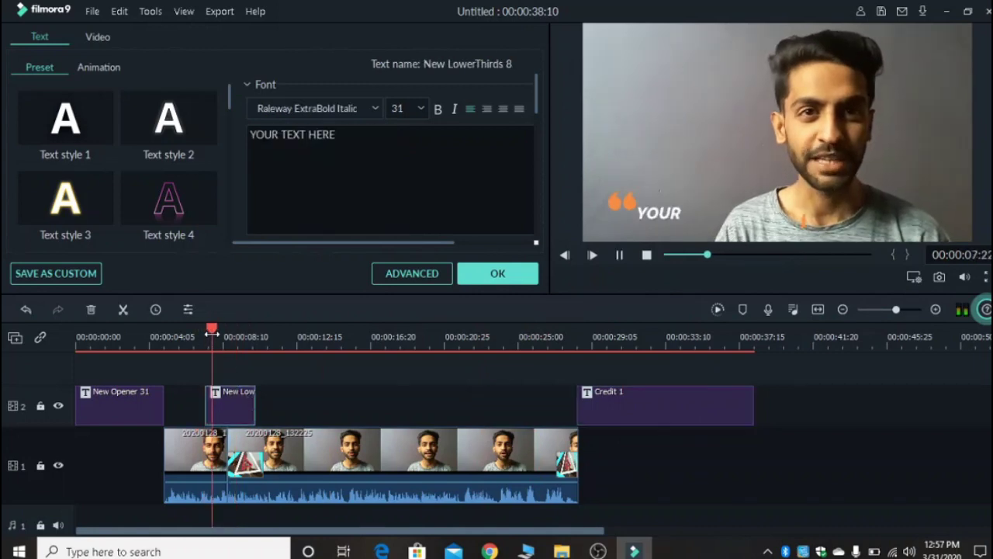
key("space")
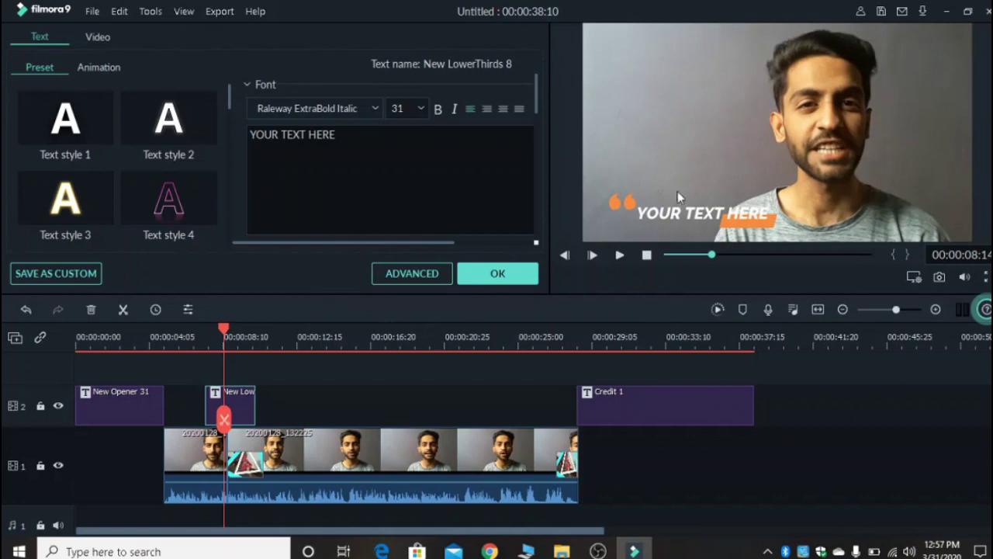
left_click(727, 207)
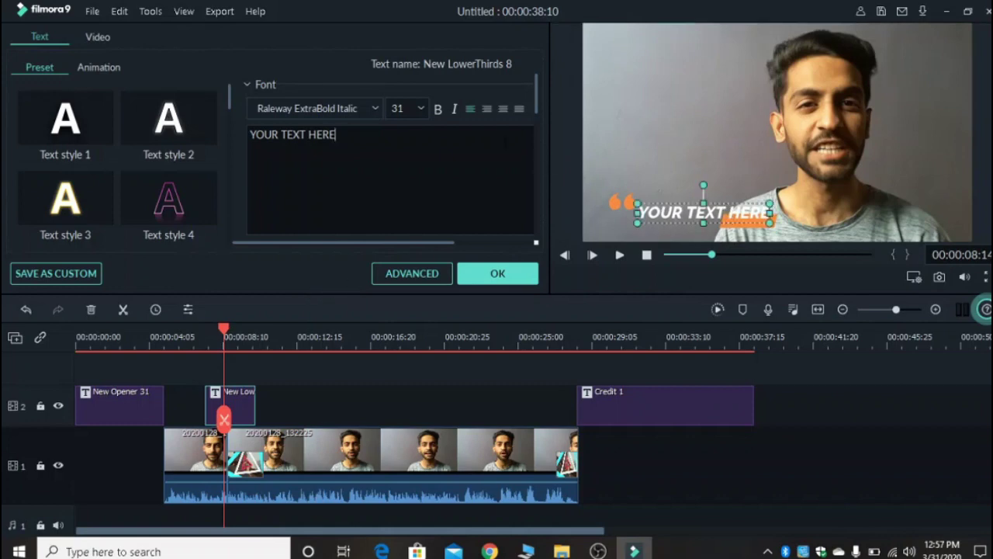
key("ctrl+a")
type("NAQI ")
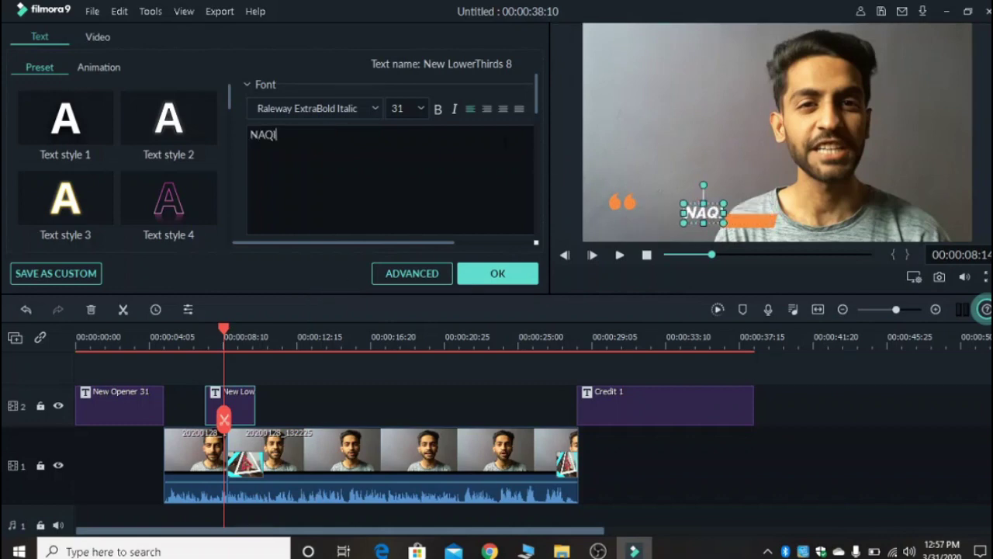
type("HUSSAIN")
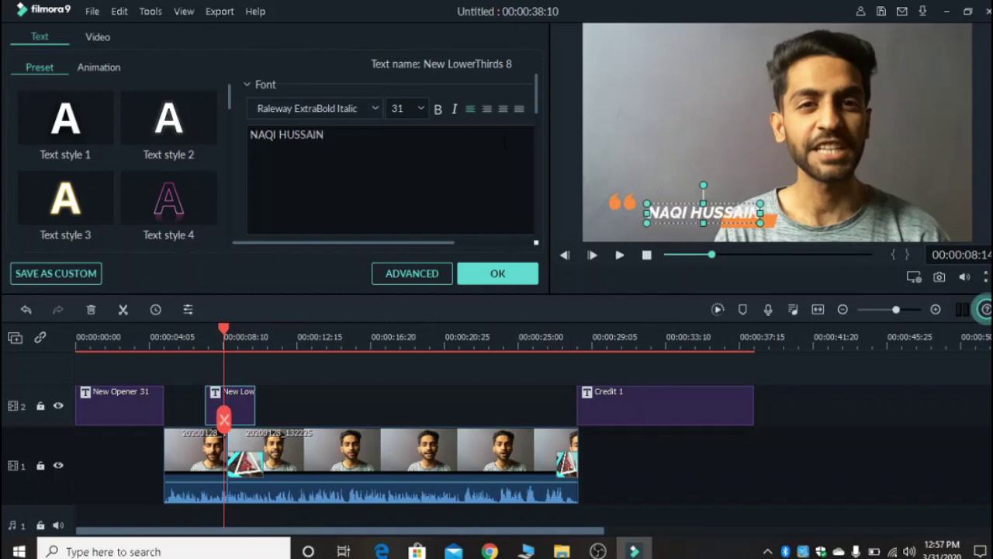
Apply Text style 2 to the lower-third name and play back the result.
mouse_move(148, 117)
left_click(170, 121)
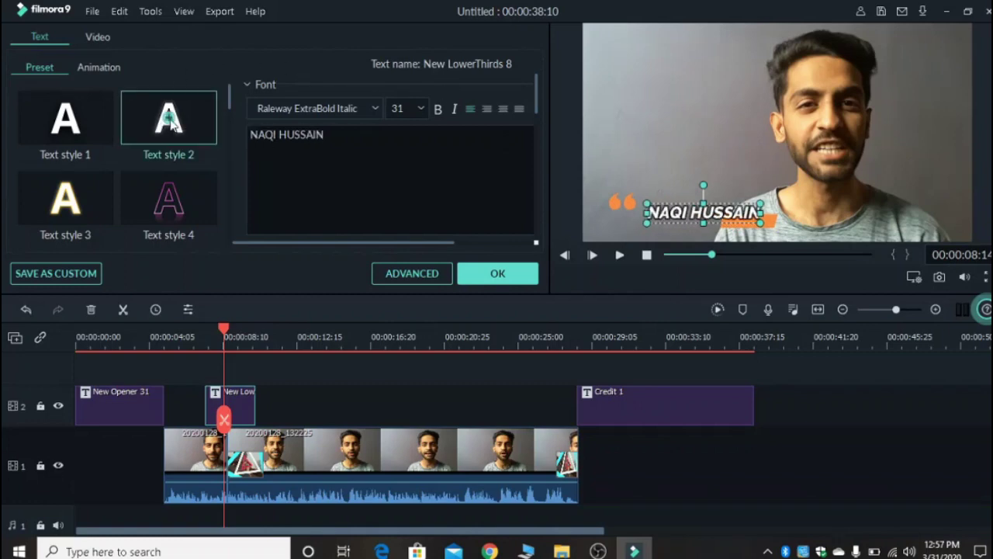
left_click(665, 123)
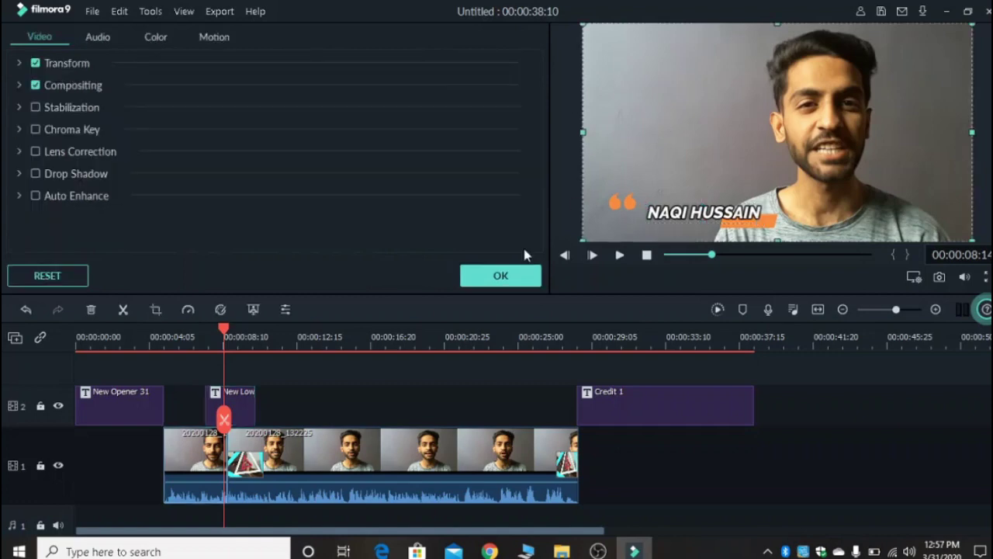
key("space")
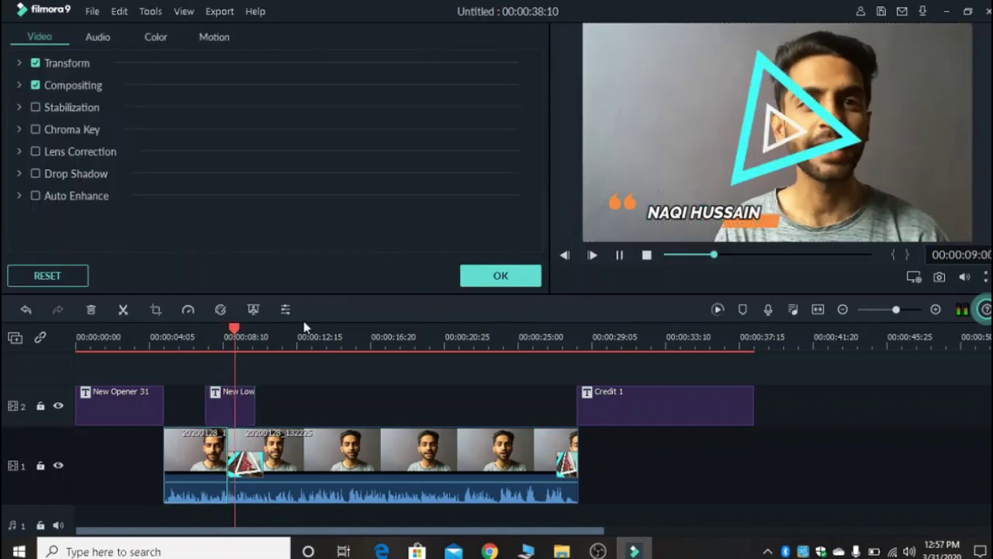